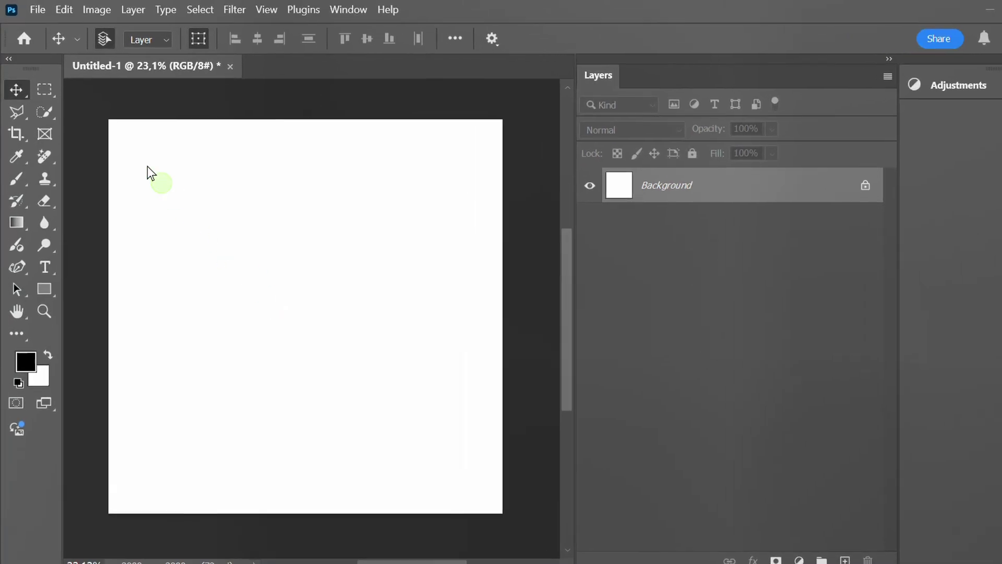
Step: Place the valentina-tamayo Sprite can photo into the blank canvas as an embedded layer
{"action": "left_click", "coordinate": [41, 13]}
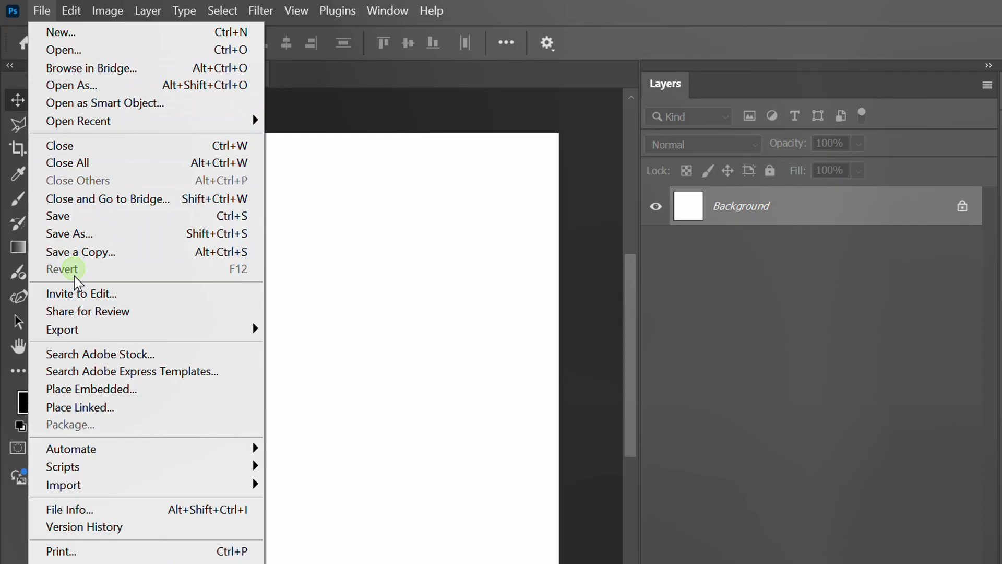
{"action": "left_click", "coordinate": [101, 389]}
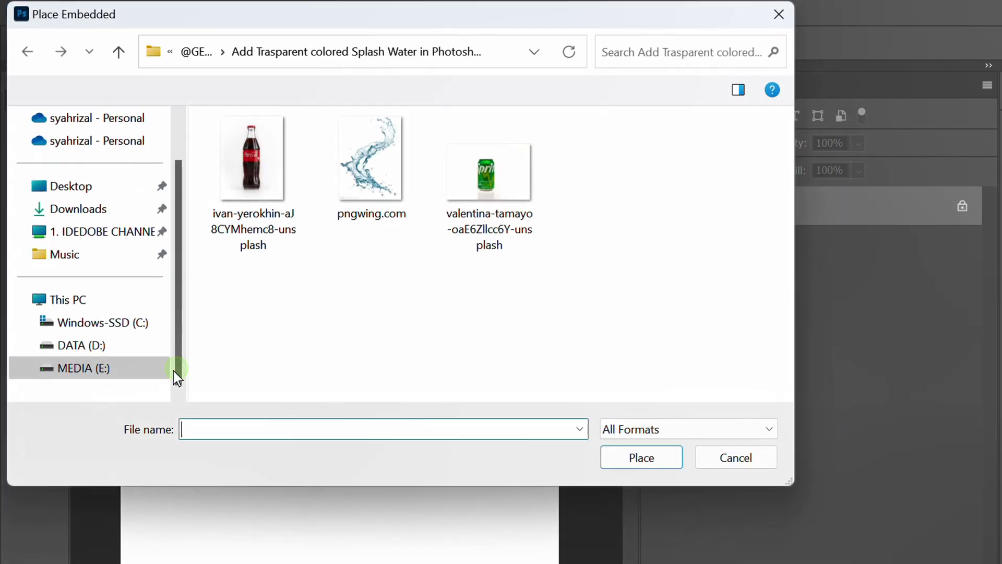
{"action": "left_click", "coordinate": [479, 188]}
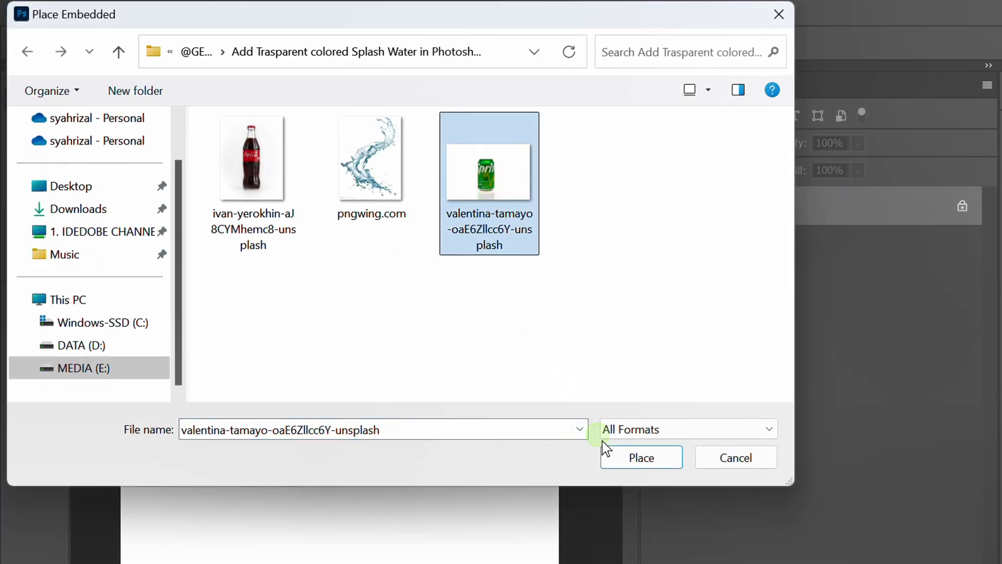
{"action": "left_click", "coordinate": [619, 458]}
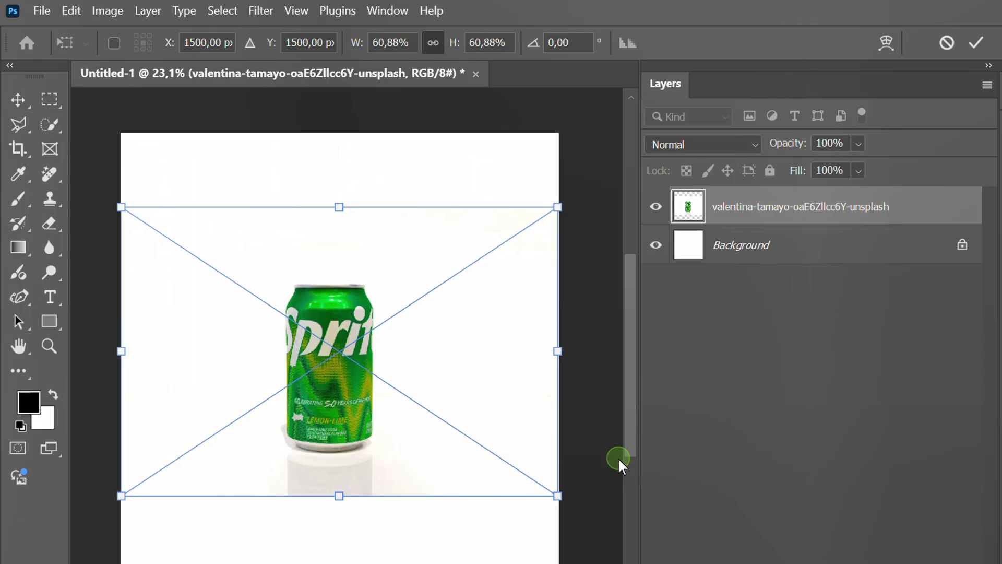
{"action": "scroll", "coordinate": [432, 315], "scroll_direction": "down", "scroll_amount": 3}
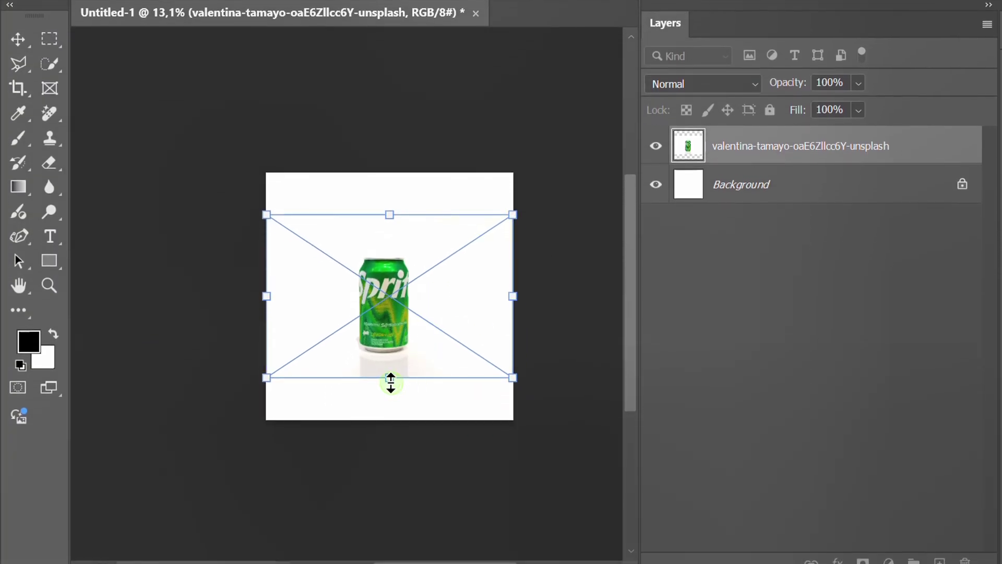
Step: Scale the Sprite photo well past the canvas edges, shift it up slightly, and commit
{"action": "left_click_drag", "start_coordinate": [389, 378], "coordinate": [380, 480]}
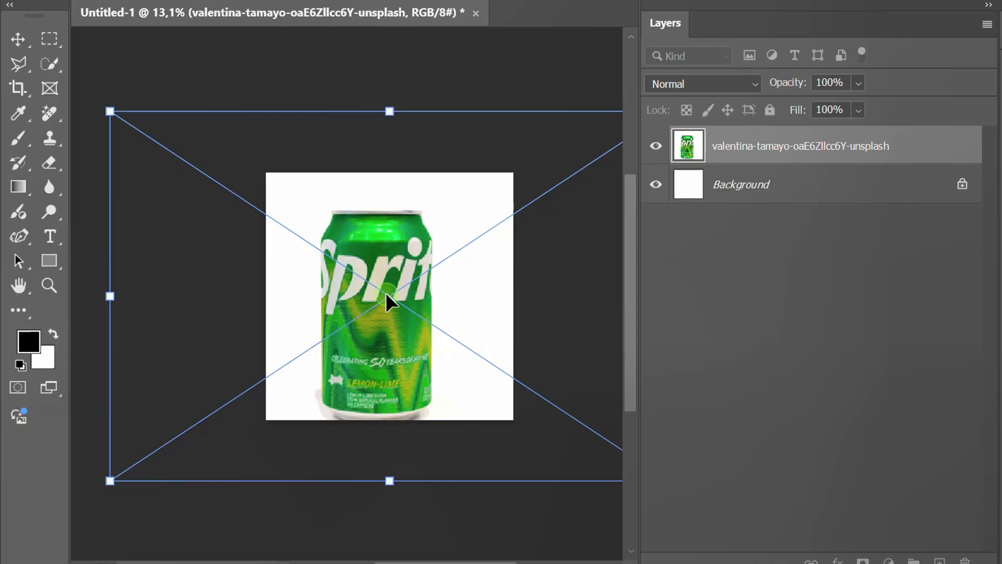
{"action": "left_click_drag", "start_coordinate": [386, 291], "coordinate": [390, 277]}
{"action": "key", "text": "Return"}
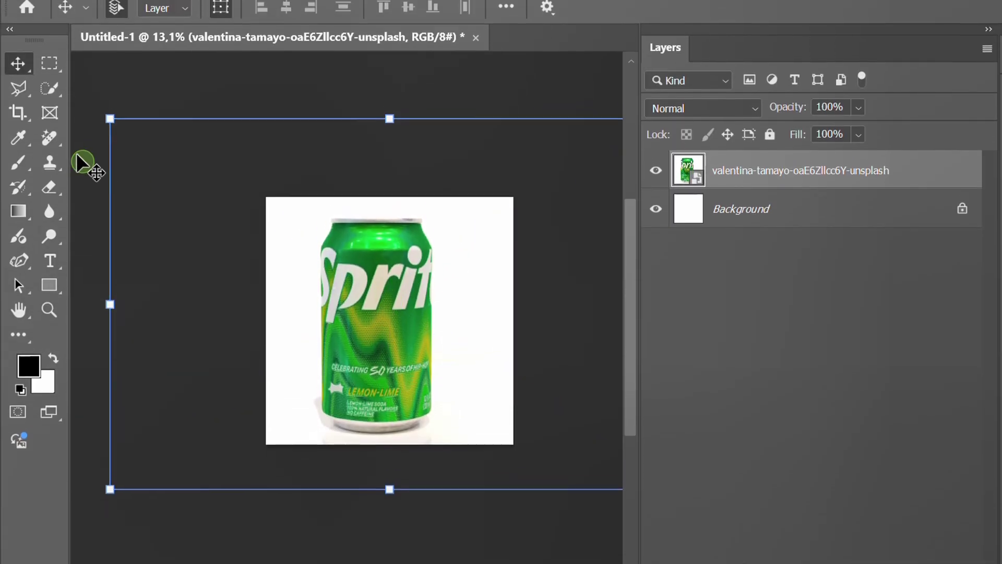
Step: Select the can with Select Subject (Cloud) and copy it onto Layer 1
{"action": "left_click", "coordinate": [49, 107]}
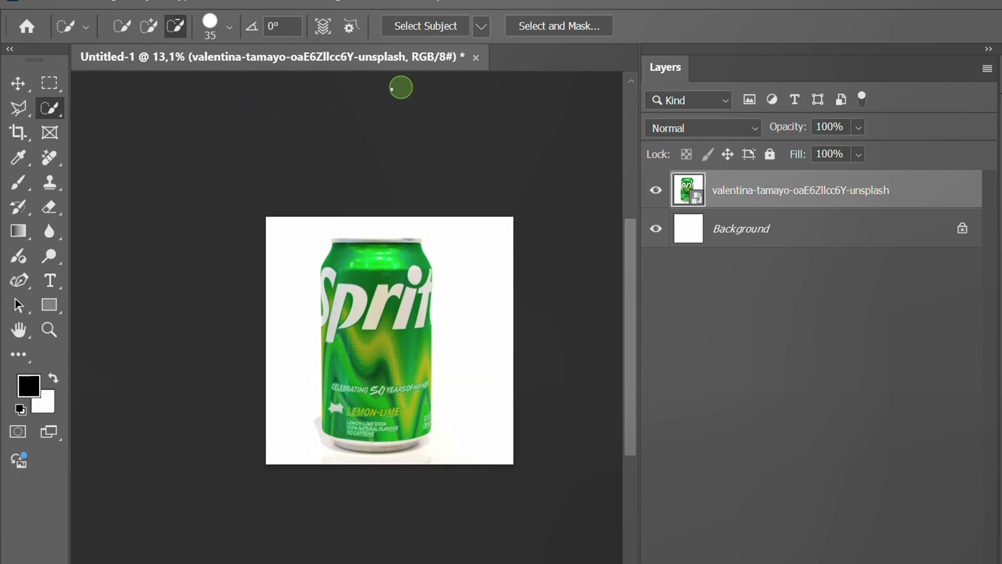
{"action": "left_click", "coordinate": [483, 26]}
{"action": "left_click", "coordinate": [494, 64]}
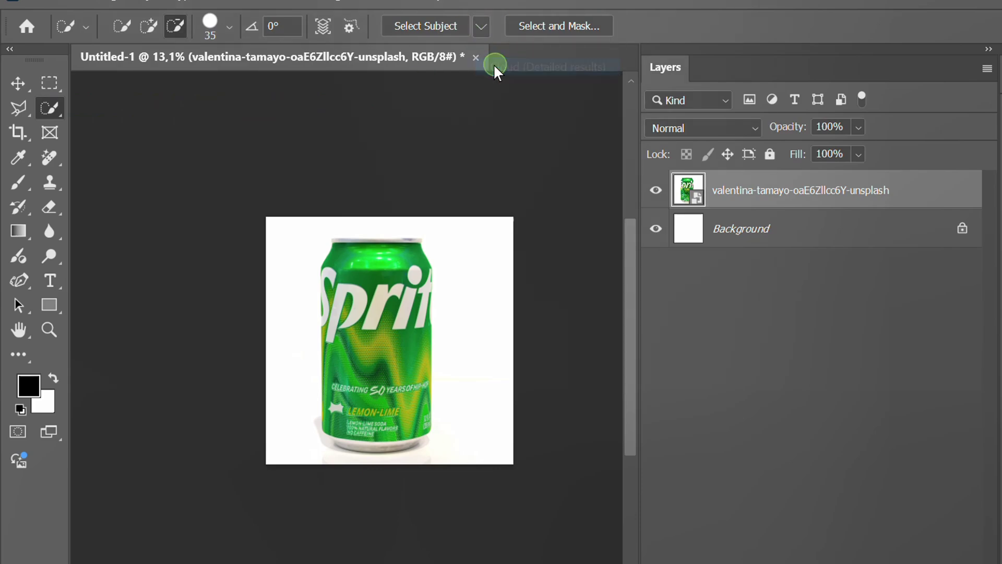
{"action": "left_click", "coordinate": [426, 25]}
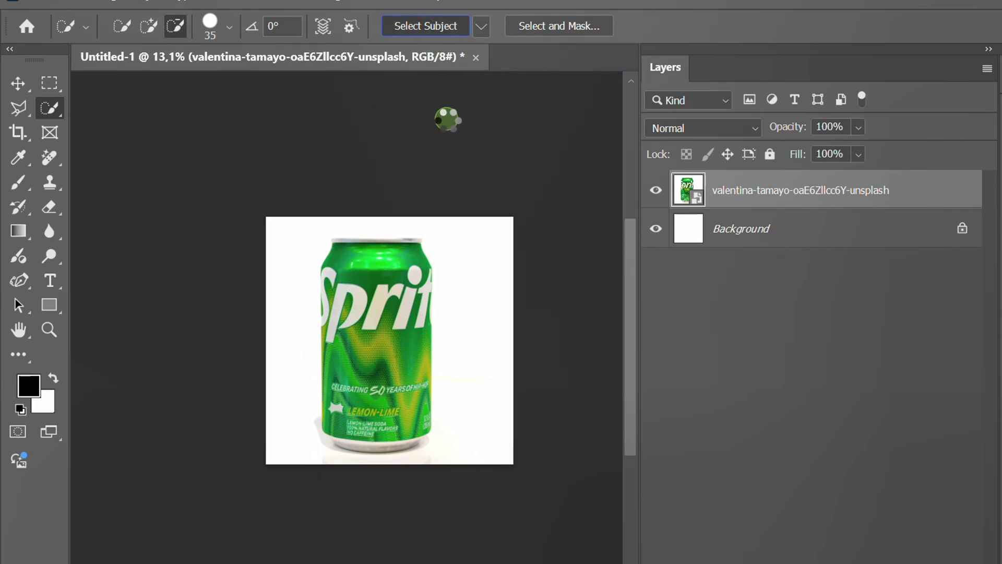
{"action": "key", "text": "ctrl+j"}
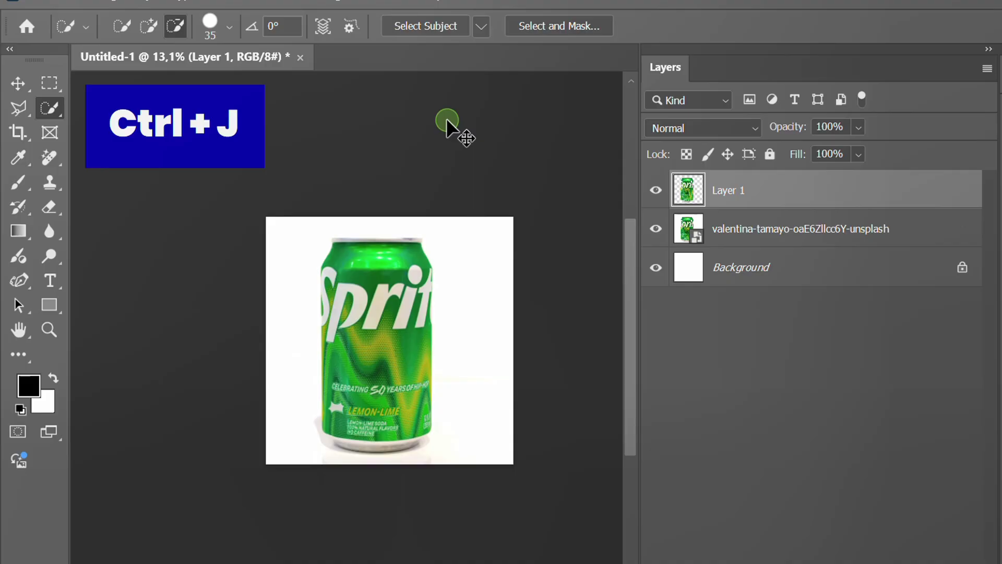
Step: Delete the original Sprite photo layer
{"action": "left_click", "coordinate": [758, 178]}
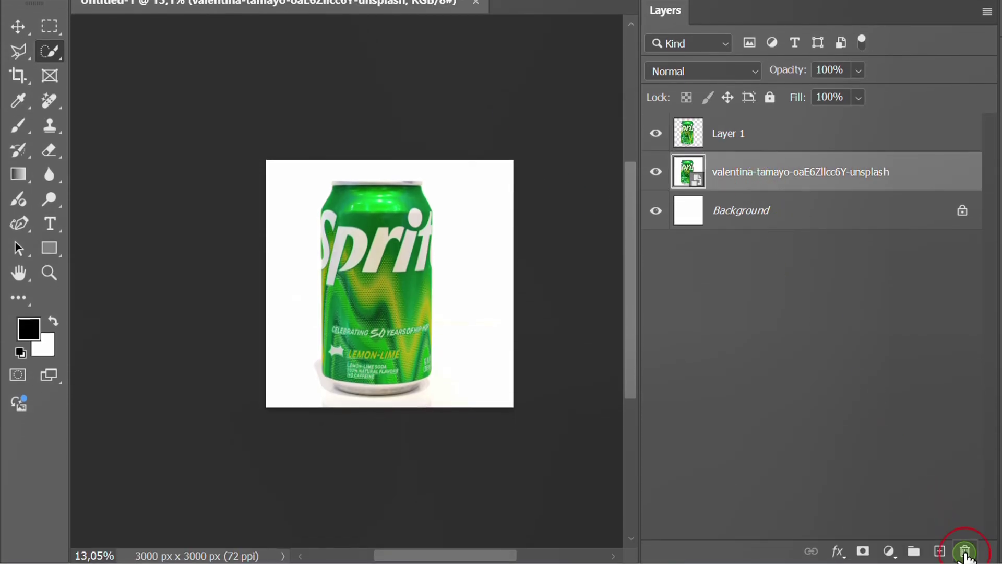
{"action": "left_click", "coordinate": [966, 553]}
{"action": "left_click", "coordinate": [600, 199]}
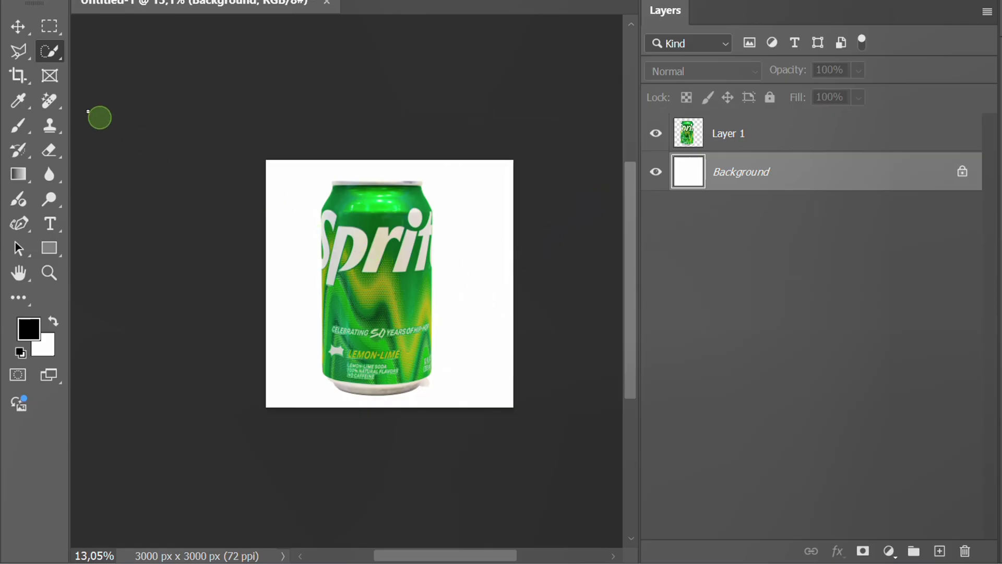
Step: Move the cut-out can down, shrink it, nudge it up and right, and commit
{"action": "left_click", "coordinate": [17, 25]}
{"action": "left_click", "coordinate": [386, 294]}
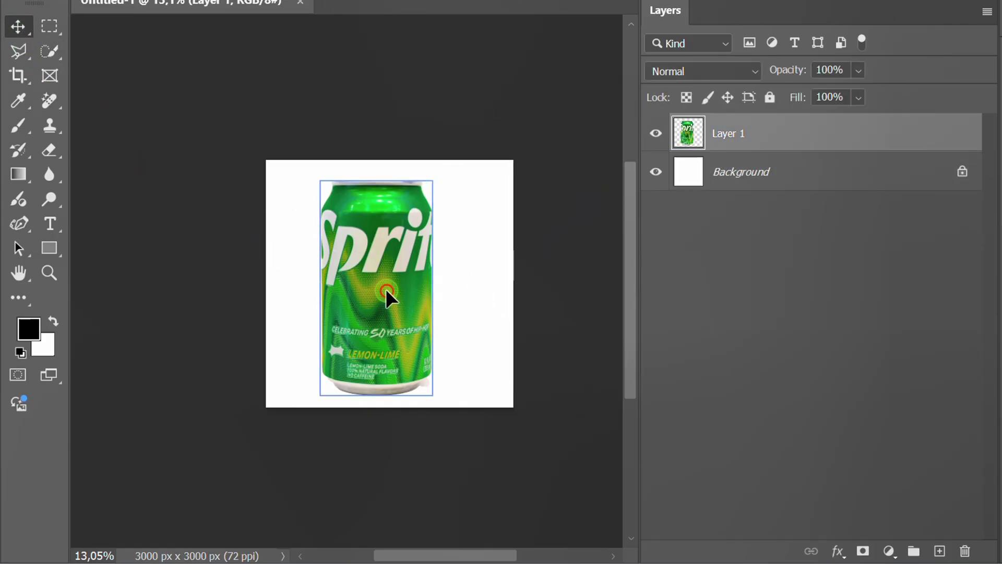
{"action": "mouse_move", "coordinate": [385, 294]}
{"action": "left_mouse_down"}
{"action": "mouse_move", "coordinate": [399, 374]}
{"action": "mouse_move", "coordinate": [404, 361]}
{"action": "left_mouse_up"}
{"action": "scroll", "coordinate": [402, 374], "scroll_direction": "up", "scroll_amount": 1}
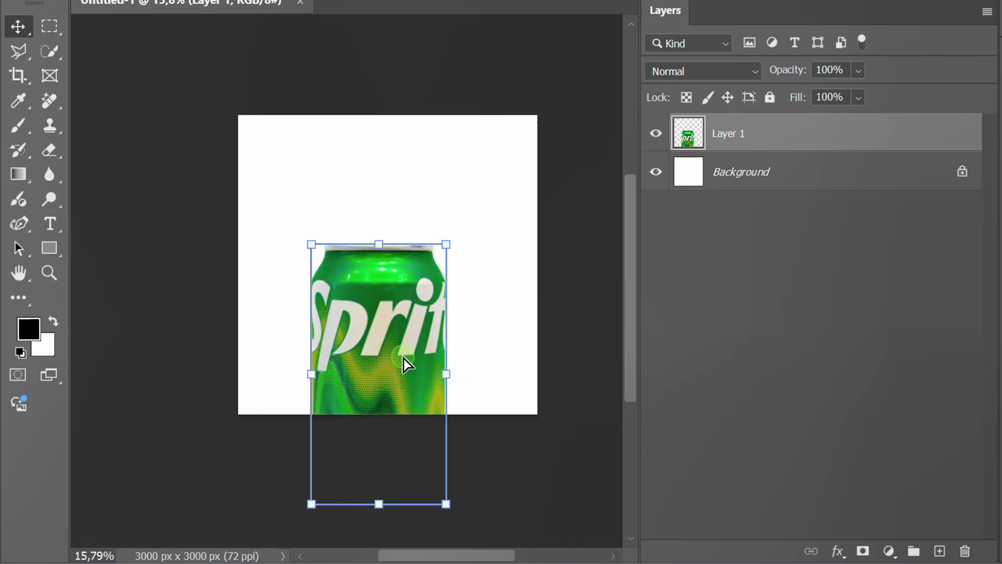
{"action": "left_click_drag", "start_coordinate": [378, 504], "coordinate": [376, 470]}
{"action": "mouse_move", "coordinate": [376, 348]}
{"action": "left_mouse_down"}
{"action": "mouse_move", "coordinate": [387, 359]}
{"action": "mouse_move", "coordinate": [379, 349]}
{"action": "left_mouse_up"}
{"action": "key", "text": "Up"}
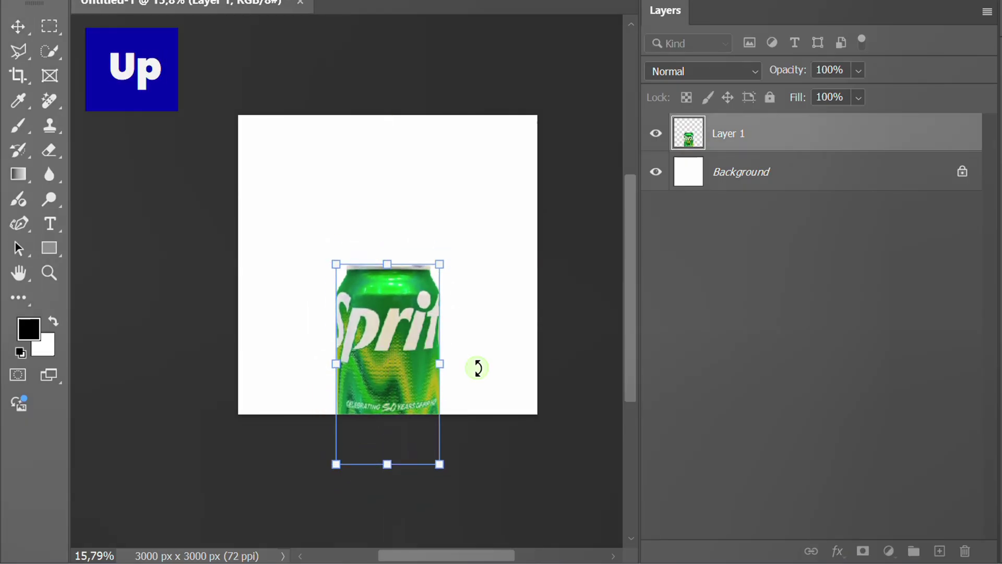
{"action": "key", "text": "Right"}
{"action": "key", "text": "Return"}
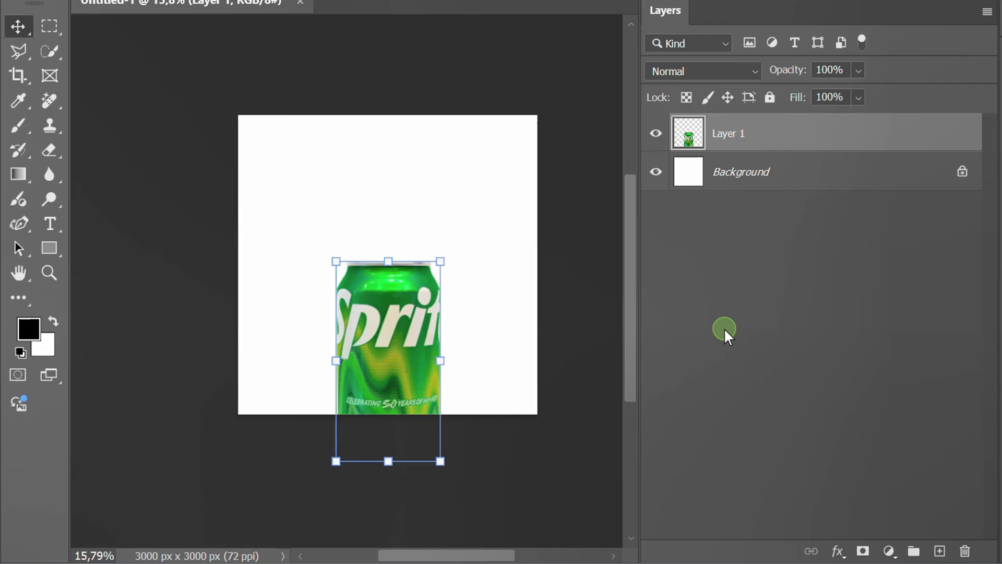
{"action": "left_click", "coordinate": [725, 331]}
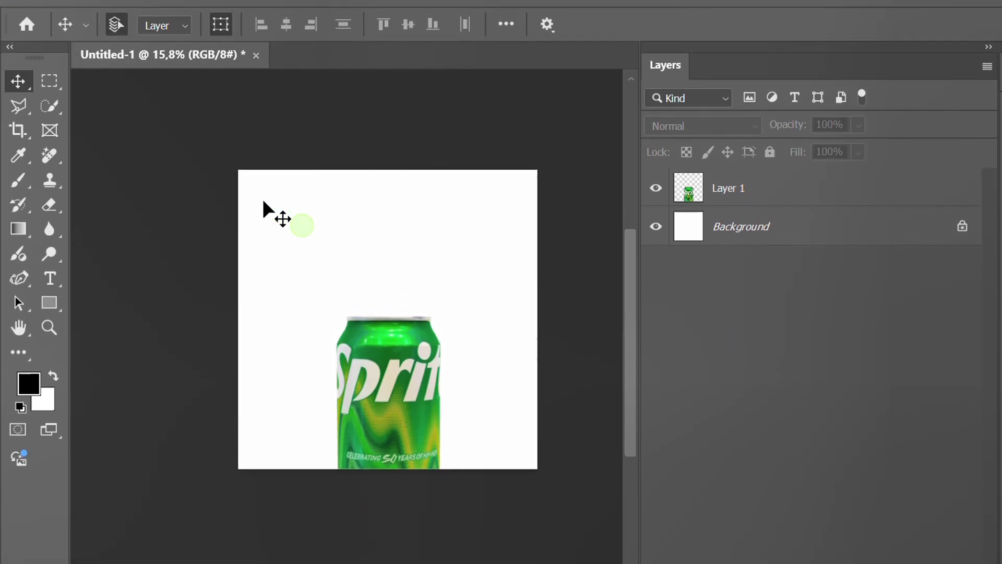
Step: Place the pngwing.com water splash image and enlarge it to the canvas height
{"action": "left_click", "coordinate": [43, 9]}
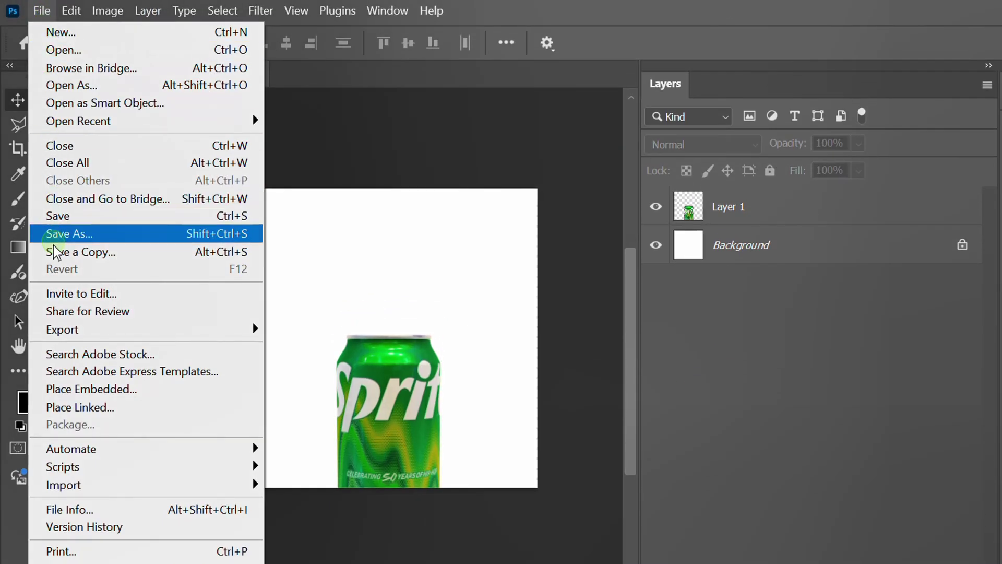
{"action": "left_click", "coordinate": [92, 390]}
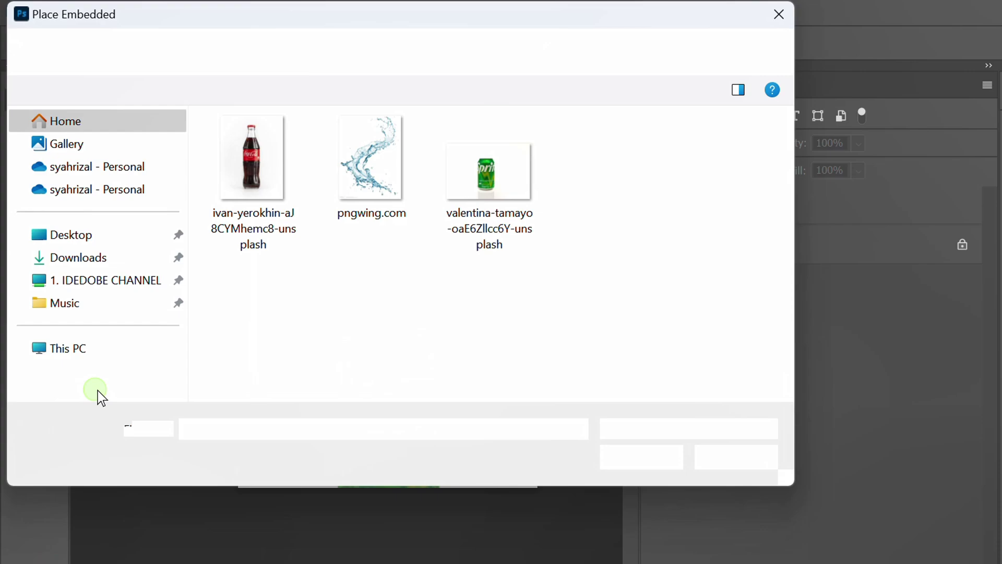
{"action": "left_click", "coordinate": [363, 178]}
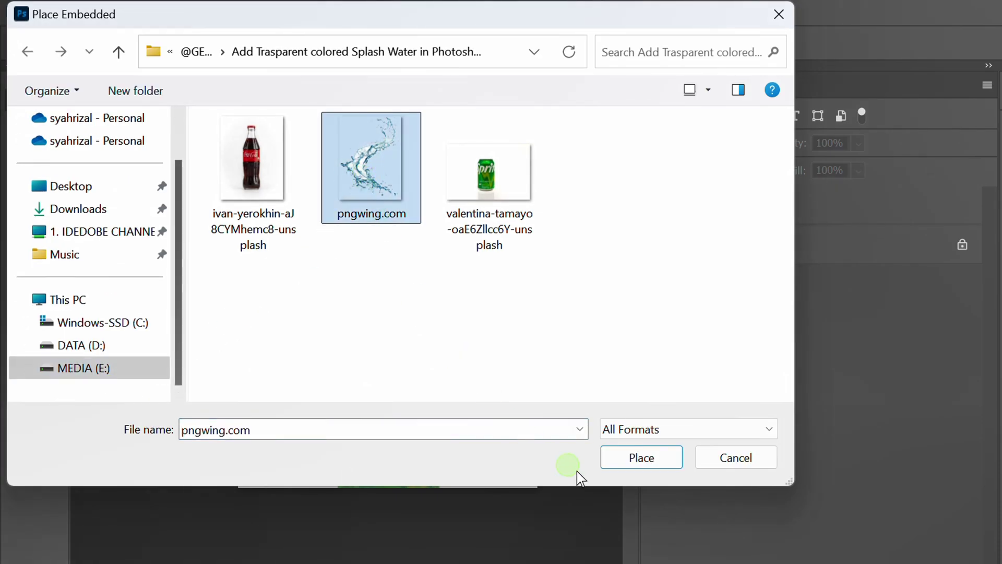
{"action": "left_click", "coordinate": [633, 461]}
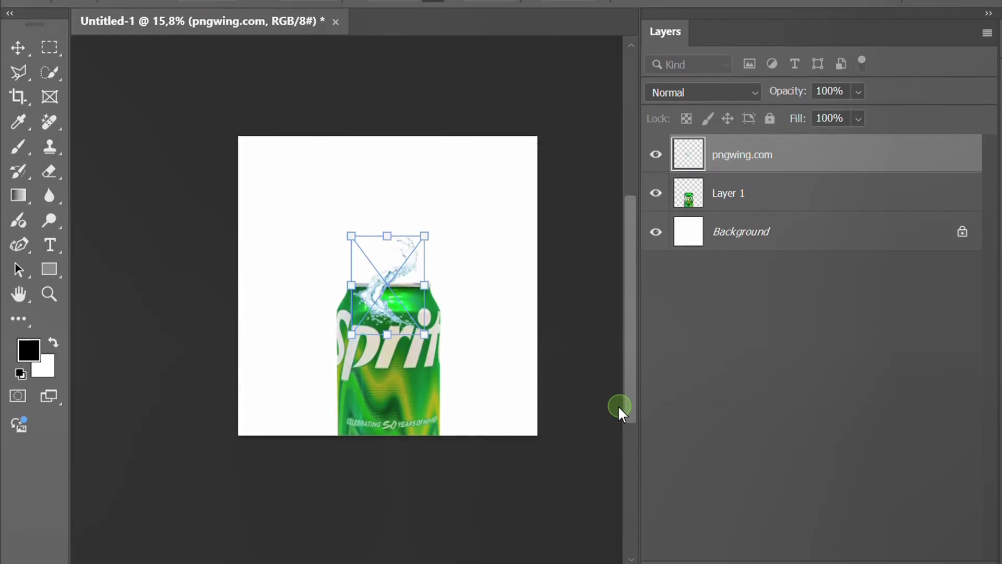
{"action": "left_click_drag", "start_coordinate": [387, 325], "coordinate": [387, 427]}
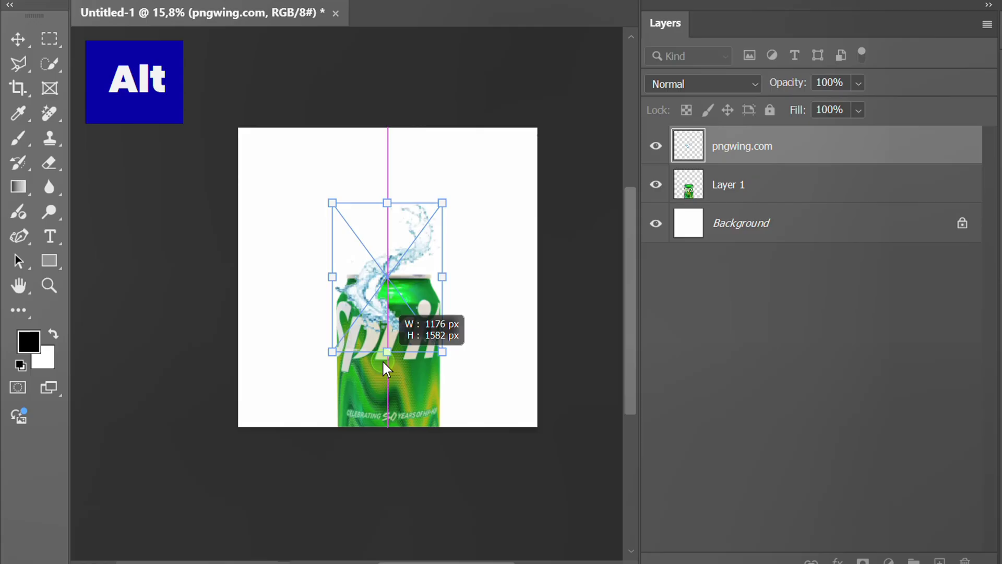
{"action": "key", "text": "Return"}
Step: Convert the splash smart object into regular layers
{"action": "left_click", "coordinate": [375, 433]}
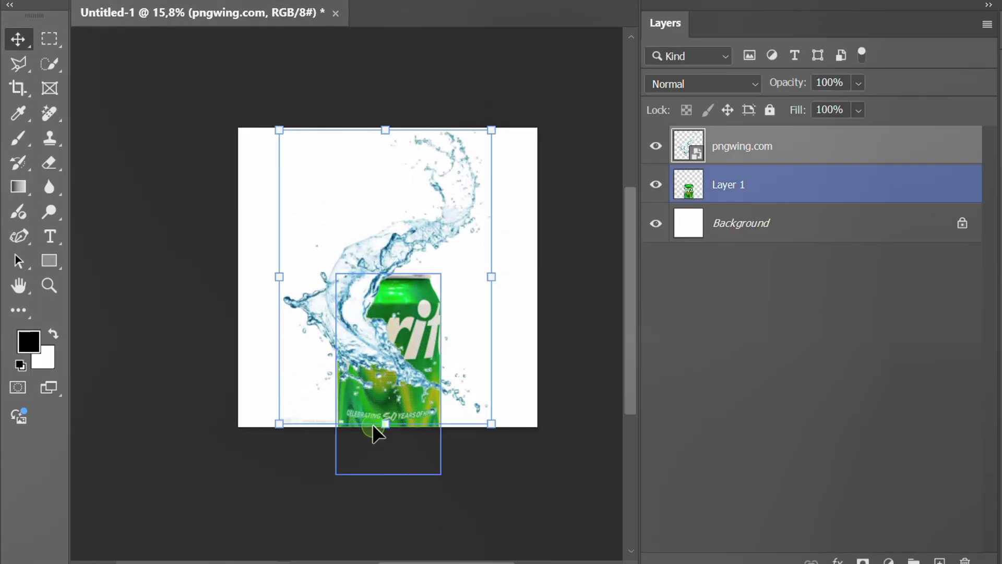
{"action": "right_click", "coordinate": [799, 148]}
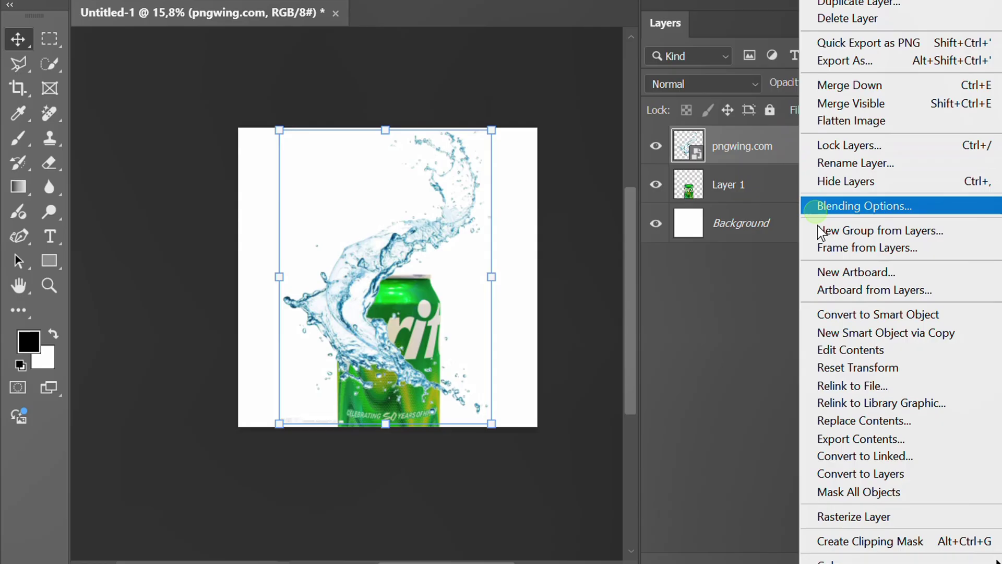
{"action": "left_click", "coordinate": [867, 479]}
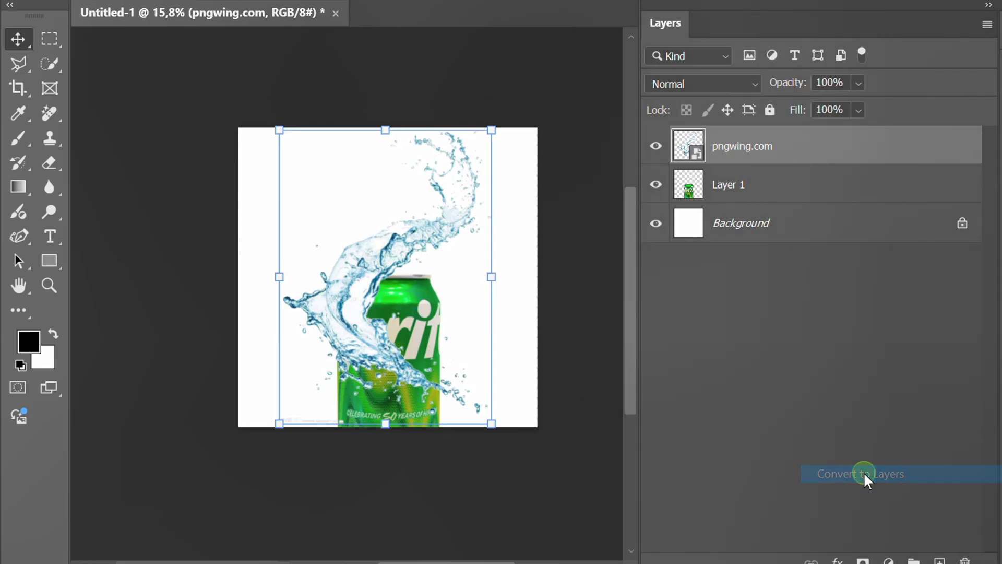
{"action": "left_click", "coordinate": [611, 211]}
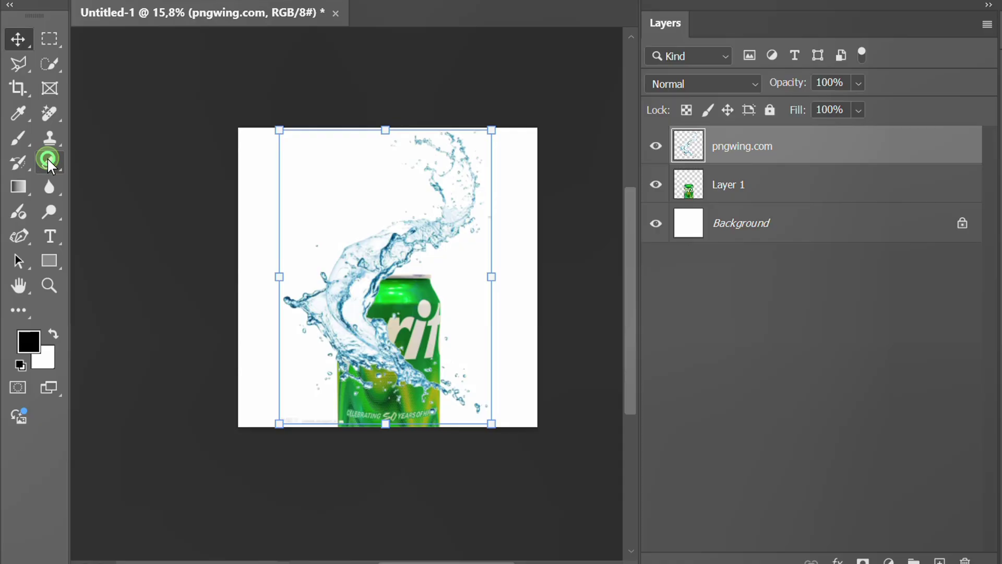
Step: Erase the faint watermark text left of the can with the standard Eraser
{"action": "left_click_drag", "start_coordinate": [49, 162], "coordinate": [87, 166]}
{"action": "left_click", "coordinate": [133, 166]}
{"action": "scroll", "coordinate": [144, 208], "scroll_direction": "up", "scroll_amount": 5}
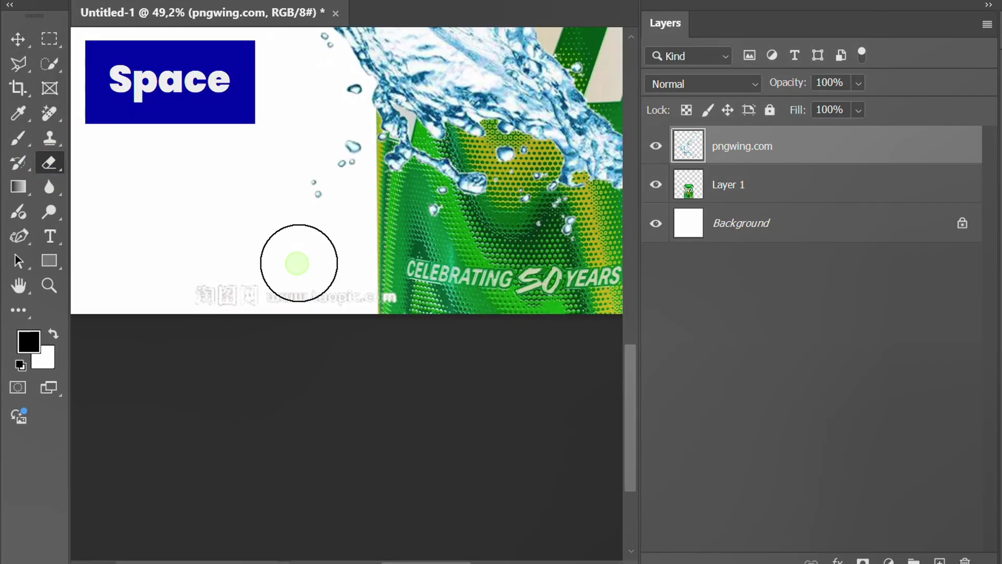
{"action": "left_click_drag", "start_coordinate": [207, 291], "coordinate": [404, 305]}
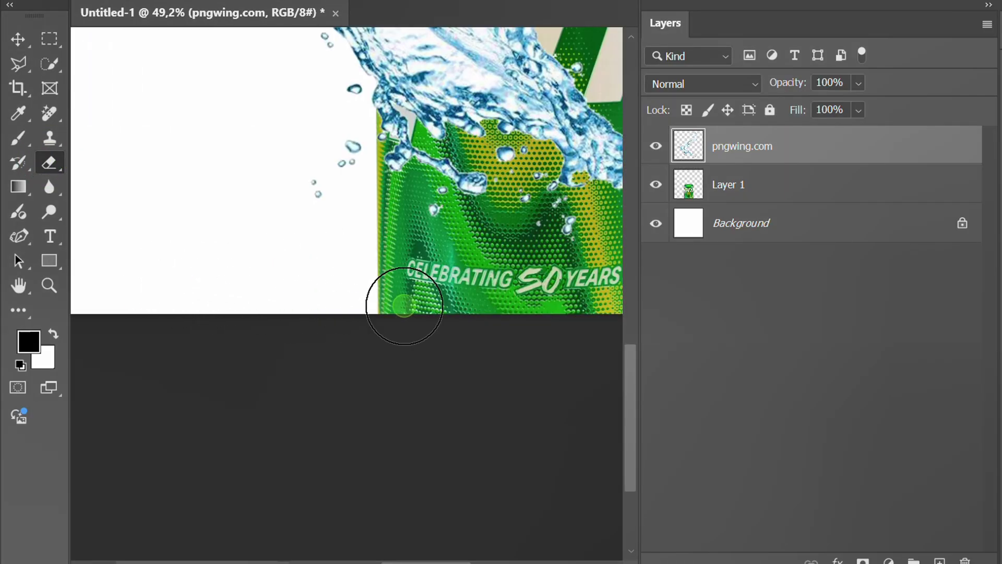
{"action": "left_click", "coordinate": [18, 39]}
{"action": "scroll", "coordinate": [157, 219], "scroll_direction": "down", "scroll_amount": 3}
{"action": "scroll", "coordinate": [235, 266], "scroll_direction": "down", "scroll_amount": 1}
{"action": "key", "text": "space"}
{"action": "mouse_move", "coordinate": [269, 280]}
{"action": "left_mouse_down"}
{"action": "mouse_move", "coordinate": [286, 340]}
{"action": "mouse_move", "coordinate": [302, 349]}
{"action": "left_mouse_up"}
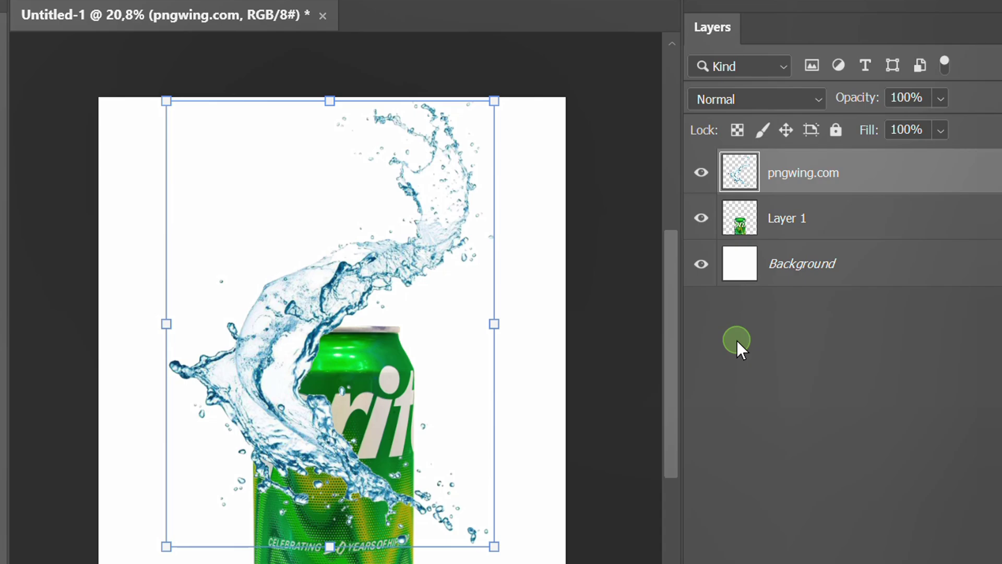
Step: Copy the selected splash pixels and add a bright green (3eeb10) Solid Color fill layer
{"action": "left_click", "coordinate": [738, 175], "text": "ctrl"}
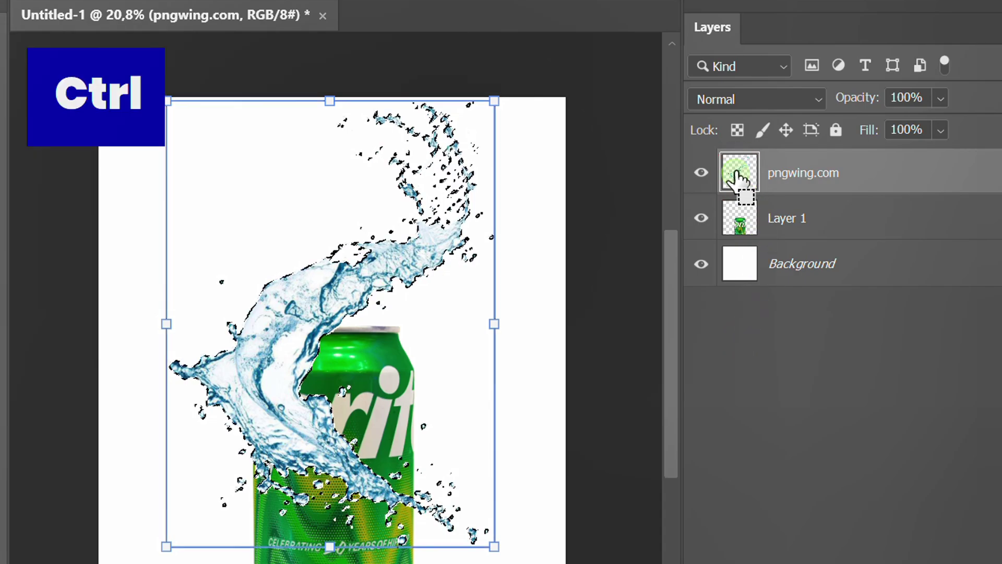
{"action": "key", "text": "ctrl+c"}
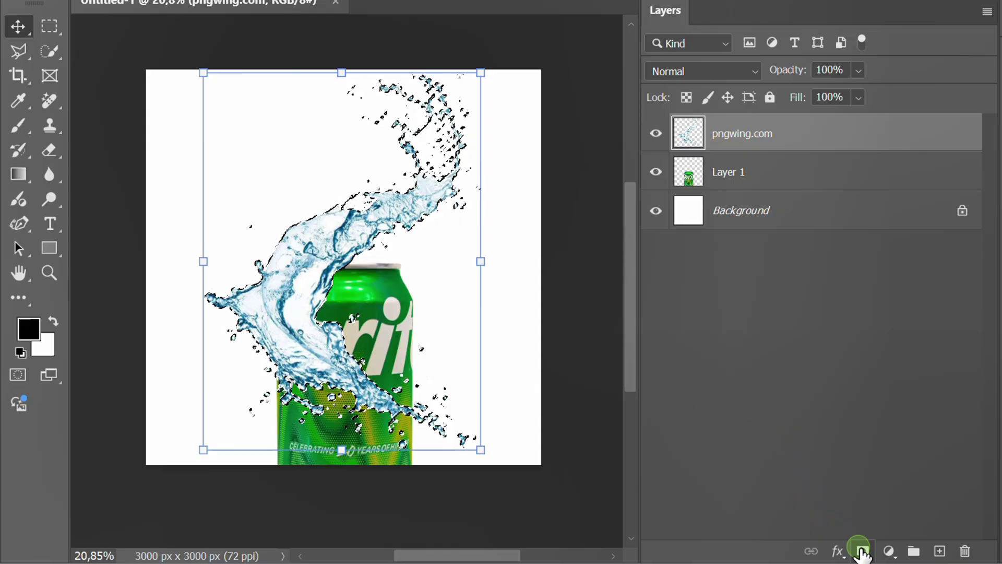
{"action": "left_click", "coordinate": [889, 551]}
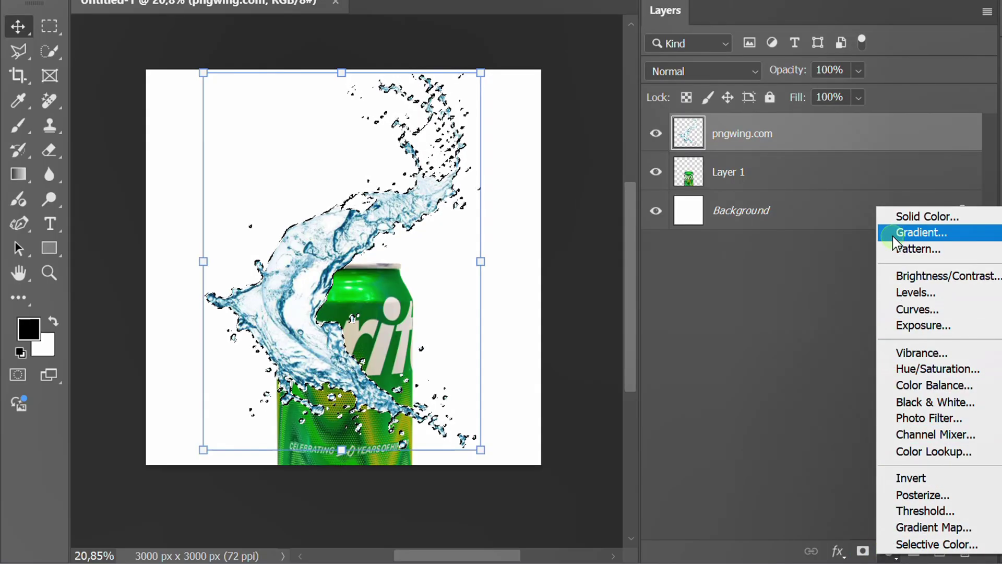
{"action": "left_click", "coordinate": [912, 216]}
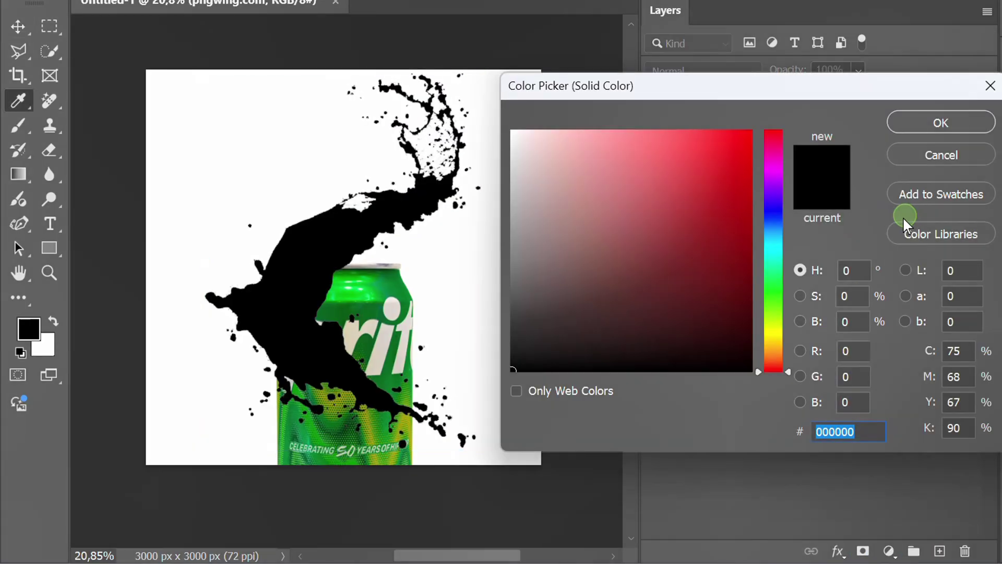
{"action": "left_click", "coordinate": [773, 300]}
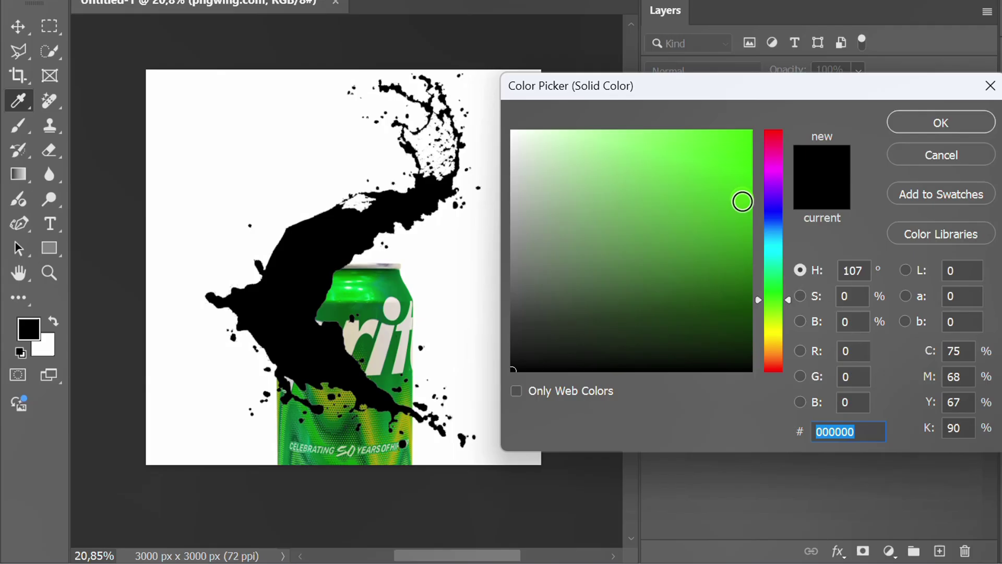
{"action": "left_click", "coordinate": [736, 150]}
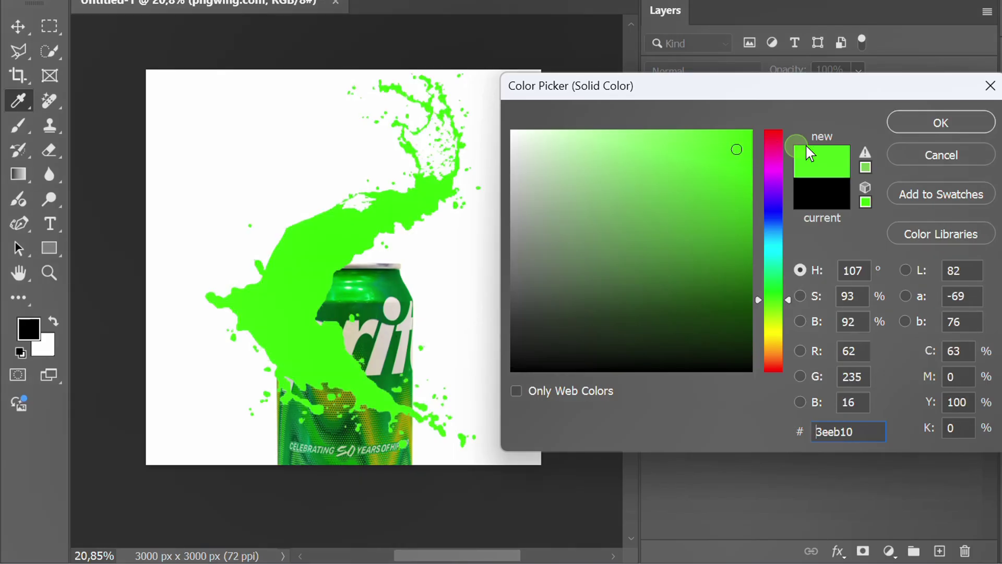
{"action": "left_click", "coordinate": [927, 123]}
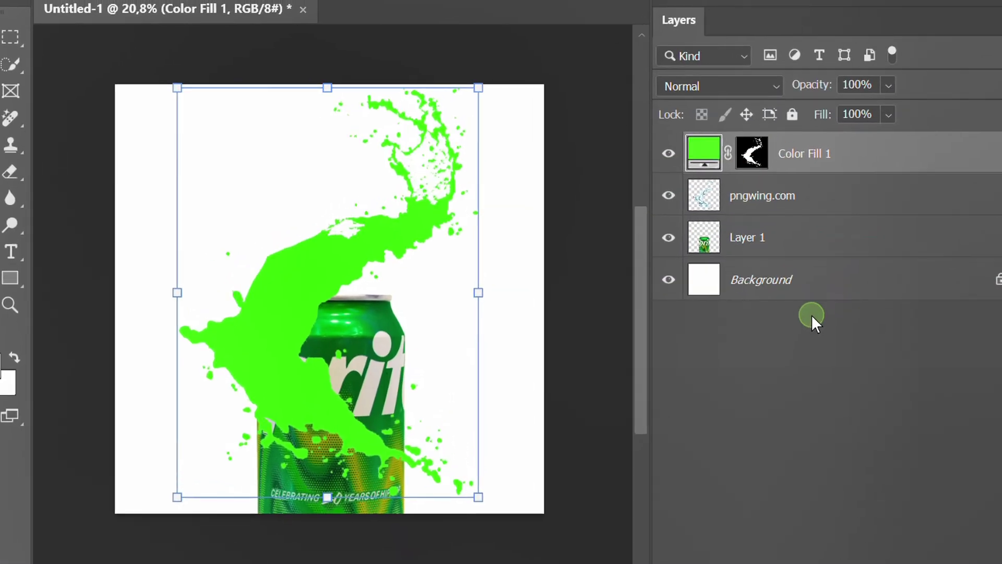
Step: Paste the copied splash into the Color Fill 1 mask, invert it, and deselect
{"action": "left_click", "coordinate": [763, 168], "text": "alt"}
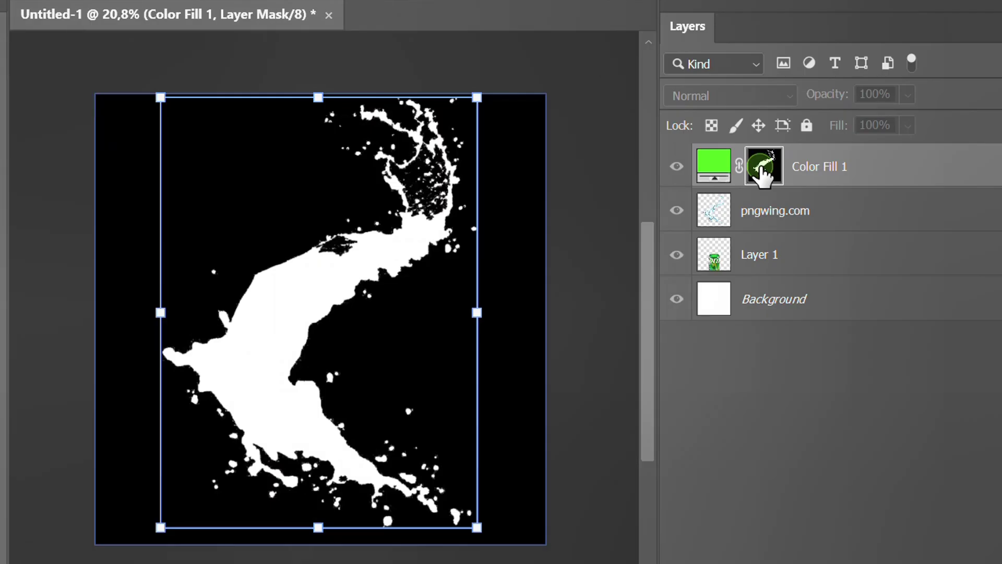
{"action": "key", "text": "ctrl+shift+v"}
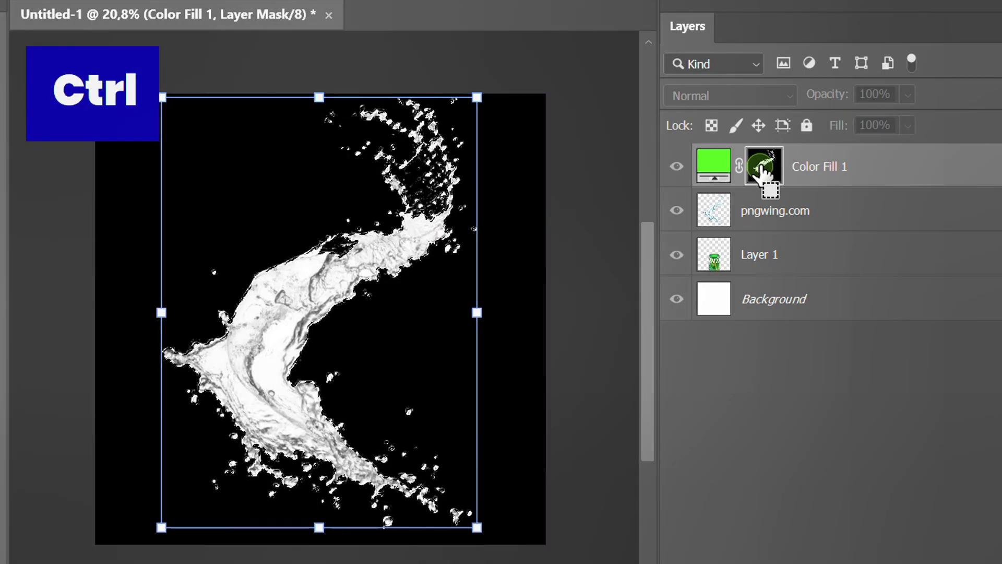
{"action": "key", "text": "ctrl+i"}
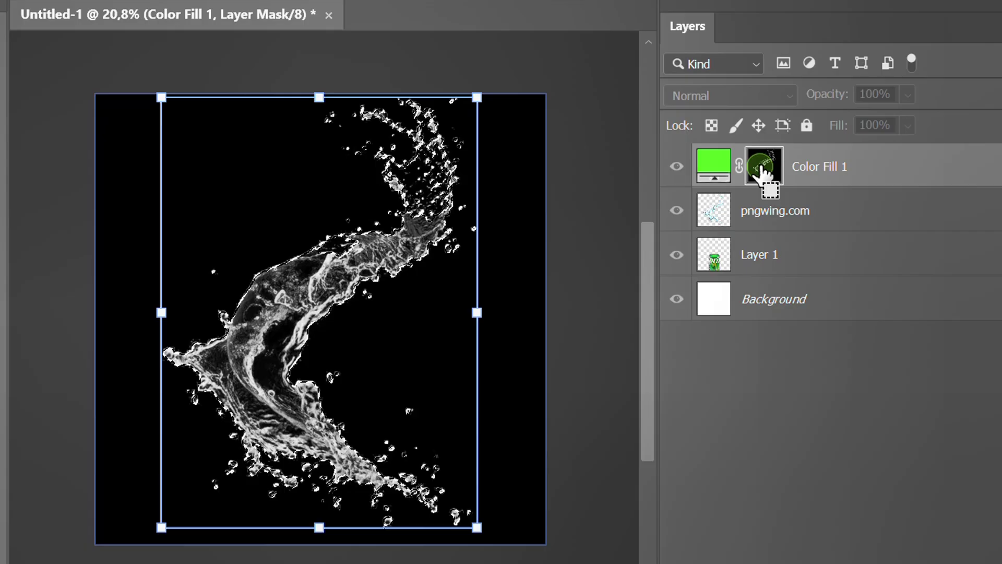
{"action": "left_click", "coordinate": [713, 166]}
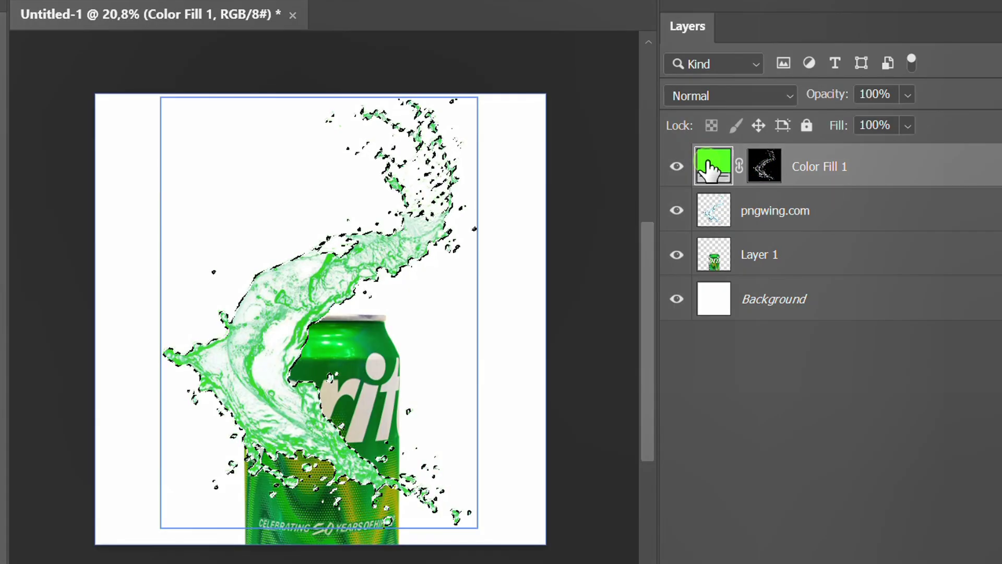
{"action": "key", "text": "ctrl+d"}
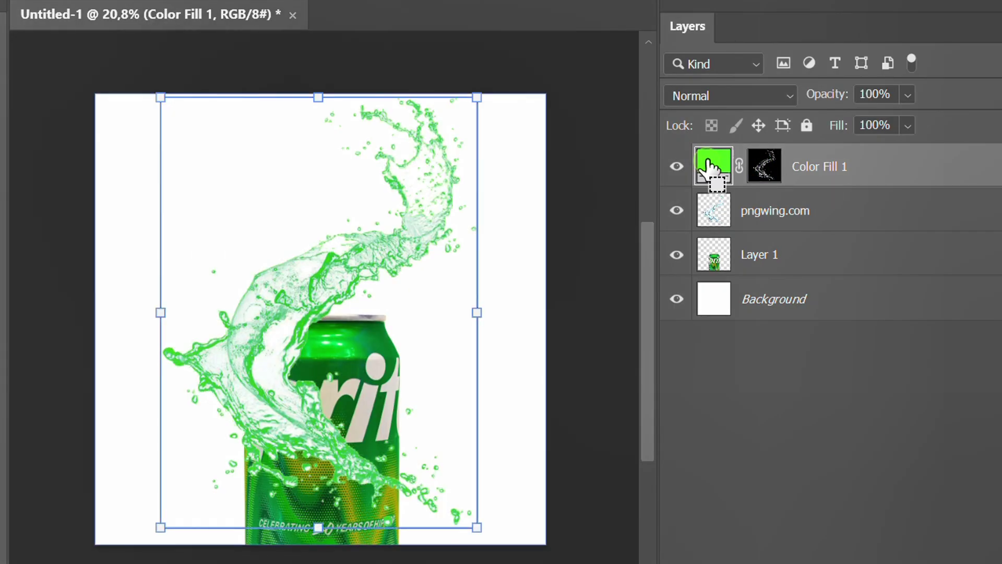
Step: Delete the original pngwing.com splash layer
{"action": "left_click", "coordinate": [799, 213]}
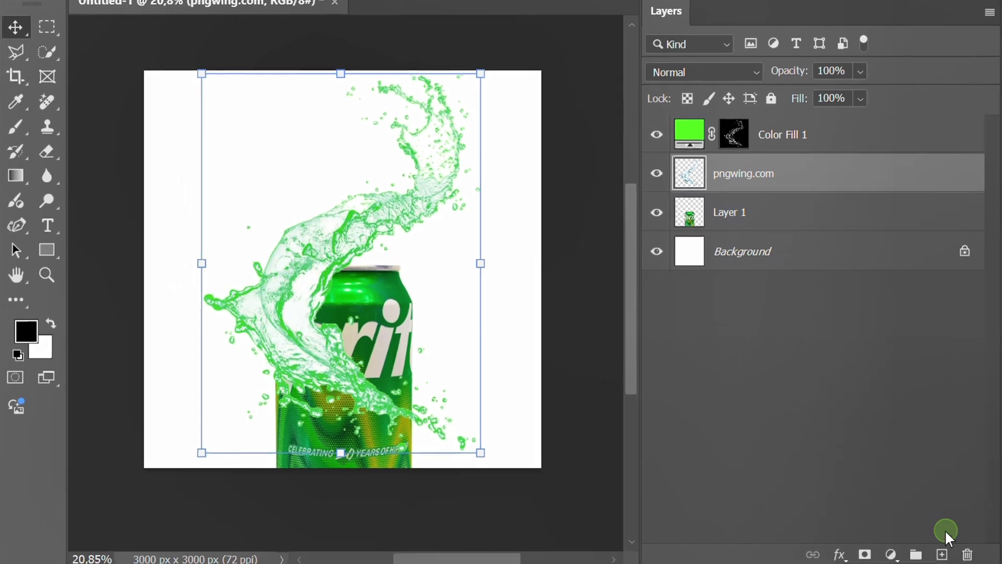
{"action": "left_click", "coordinate": [964, 552]}
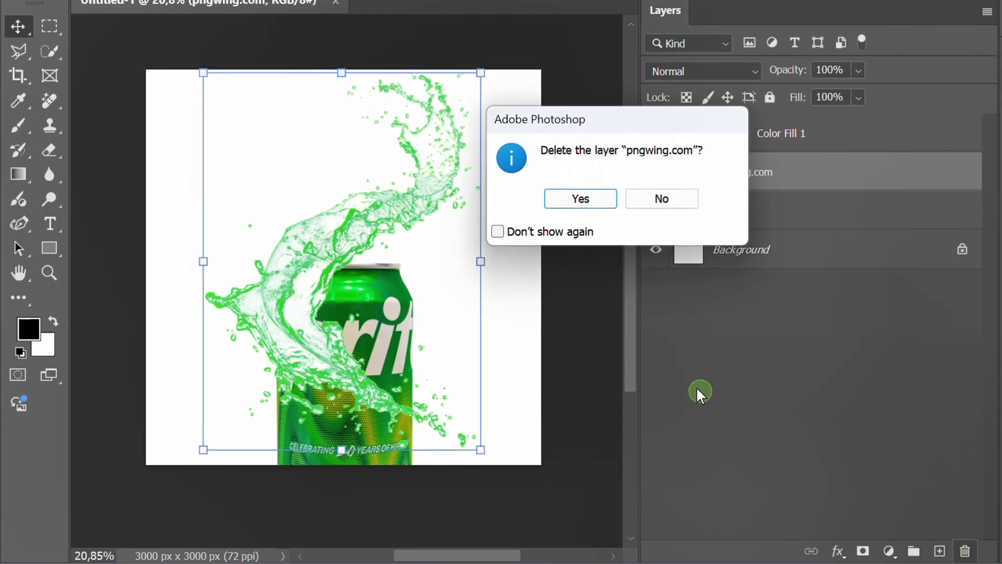
{"action": "left_click", "coordinate": [581, 198]}
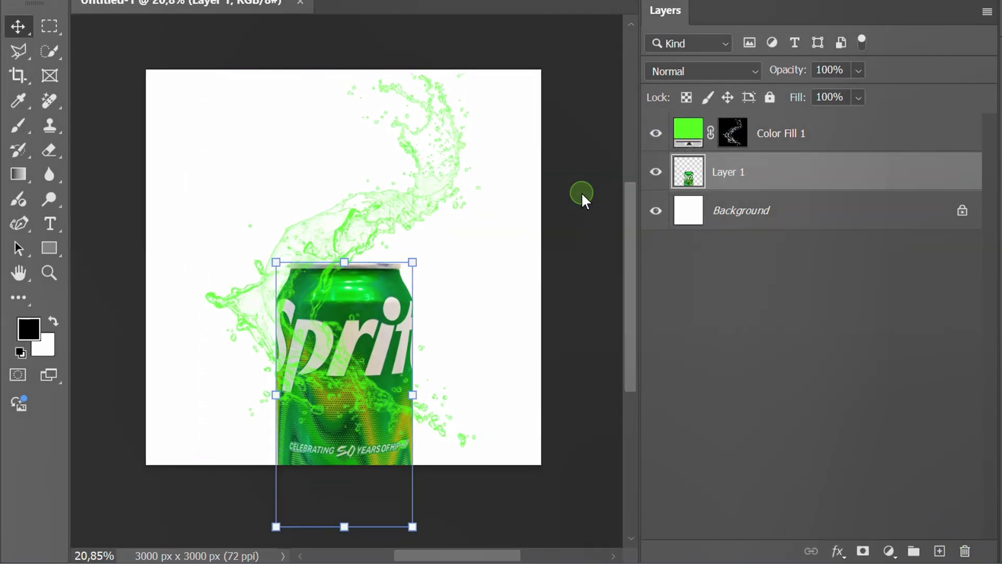
Step: Change the Color Fill 1 colour to a softer, darker green (42a328)
{"action": "left_click", "coordinate": [689, 137]}
{"action": "double_click", "coordinate": [689, 137]}
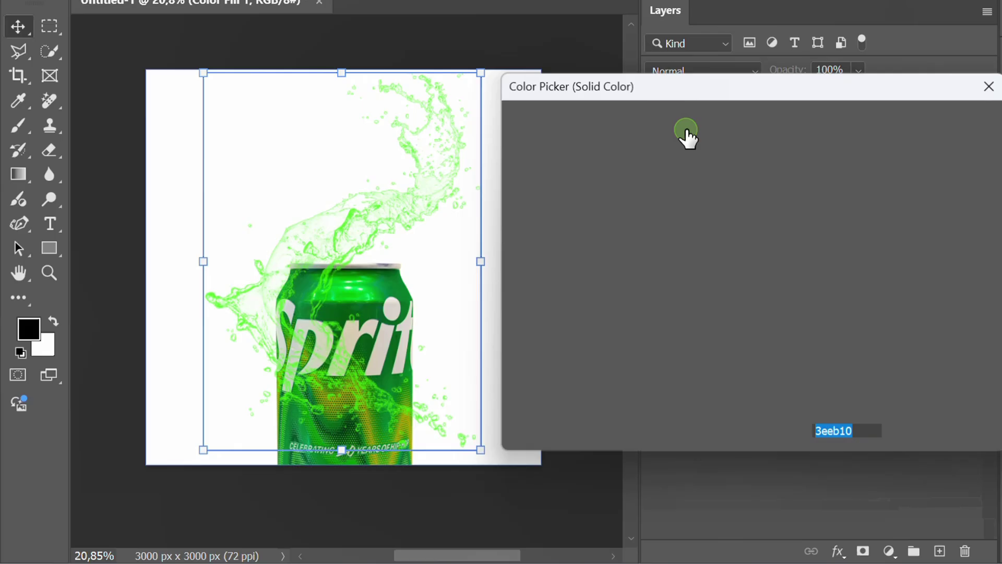
{"action": "mouse_move", "coordinate": [686, 134]}
{"action": "left_mouse_down"}
{"action": "mouse_move", "coordinate": [718, 209]}
{"action": "mouse_move", "coordinate": [695, 217]}
{"action": "left_mouse_up"}
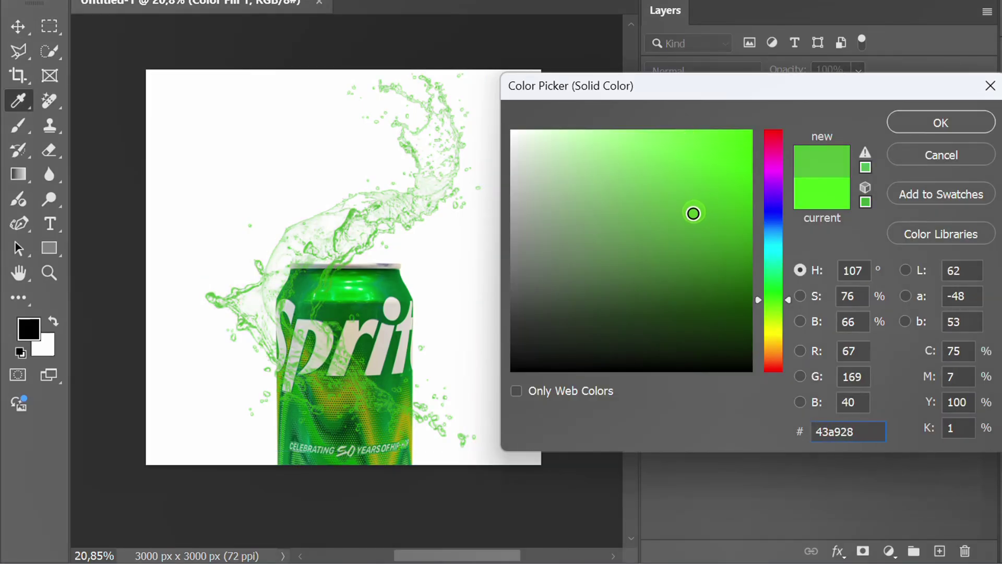
{"action": "left_click", "coordinate": [939, 123]}
{"action": "key", "text": "v"}
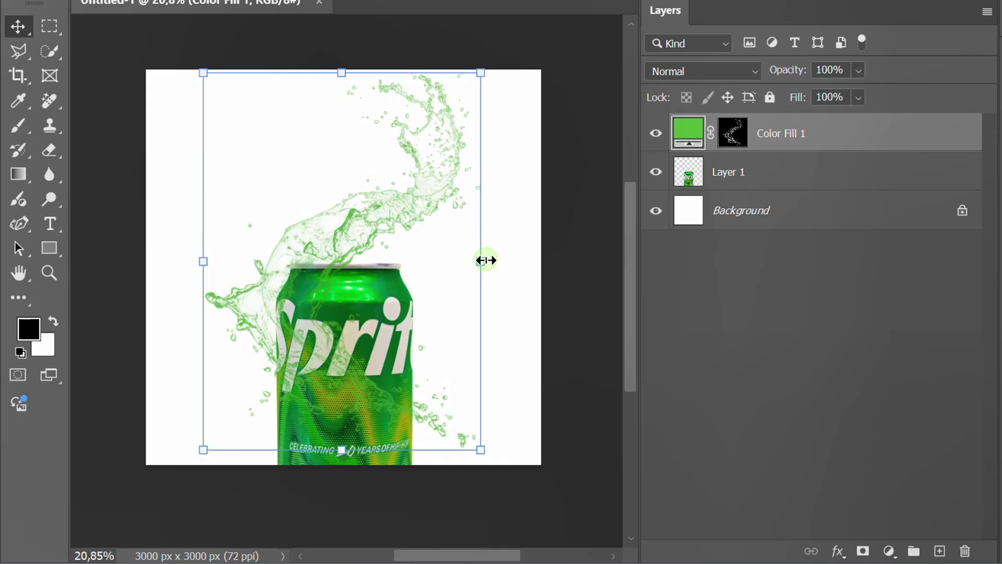
Step: Rotate the green splash so it arches over the top of the can, and commit
{"action": "mouse_move", "coordinate": [497, 266]}
{"action": "left_mouse_down"}
{"action": "mouse_move", "coordinate": [298, 230]}
{"action": "mouse_move", "coordinate": [292, 218]}
{"action": "mouse_move", "coordinate": [328, 239]}
{"action": "left_mouse_up"}
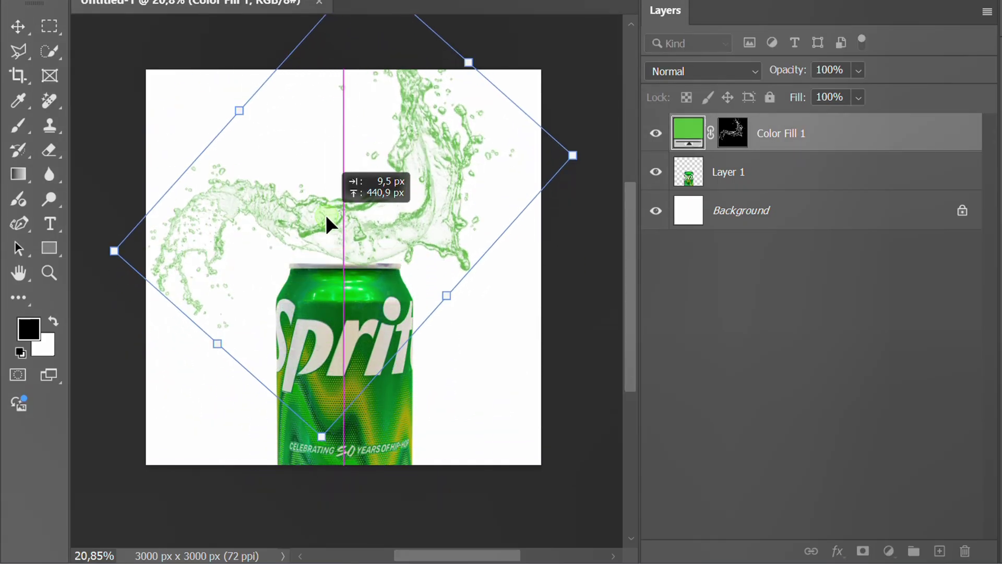
{"action": "left_click_drag", "start_coordinate": [588, 172], "coordinate": [593, 184]}
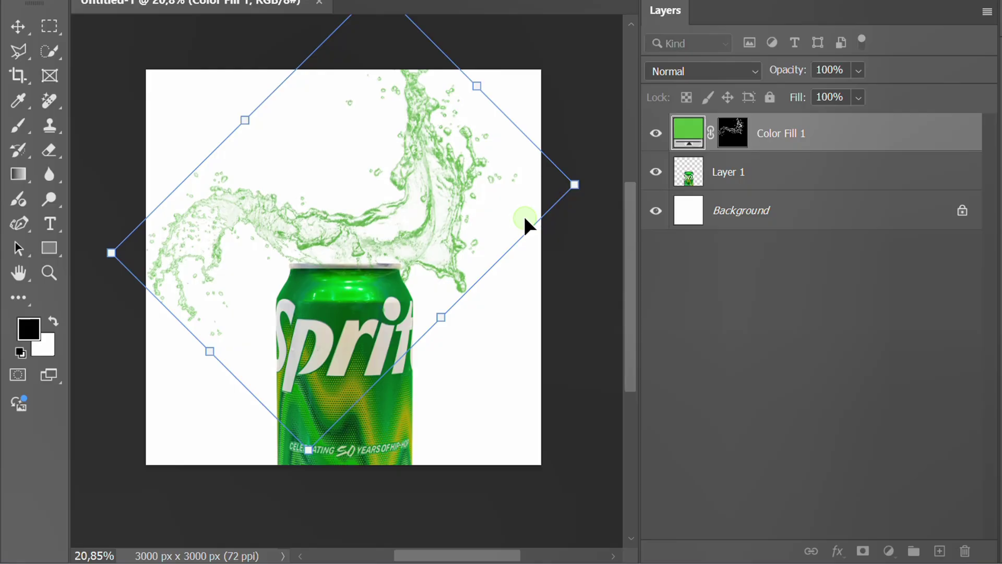
{"action": "key", "text": "Return"}
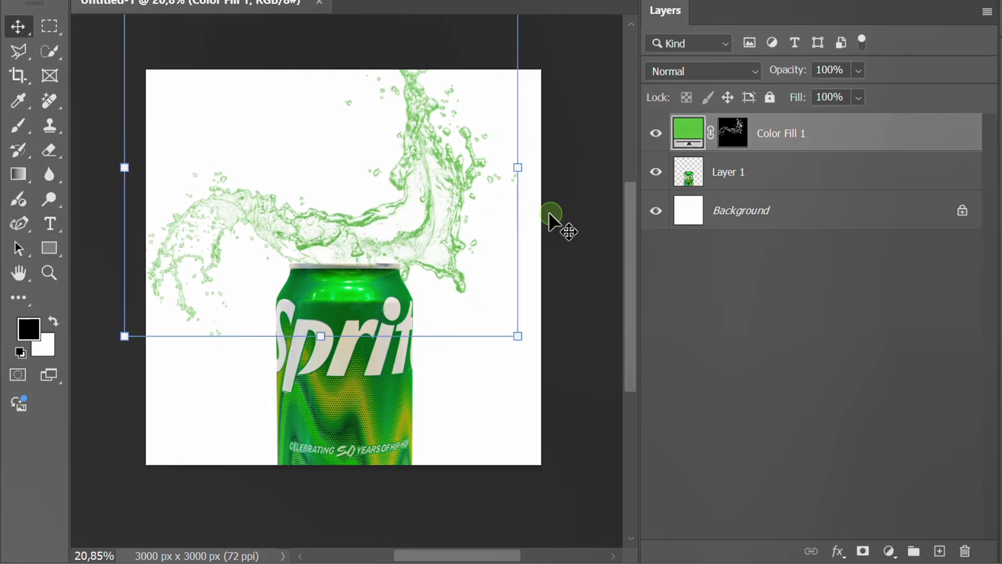
{"action": "left_click", "coordinate": [728, 173]}
{"action": "left_click", "coordinate": [740, 149]}
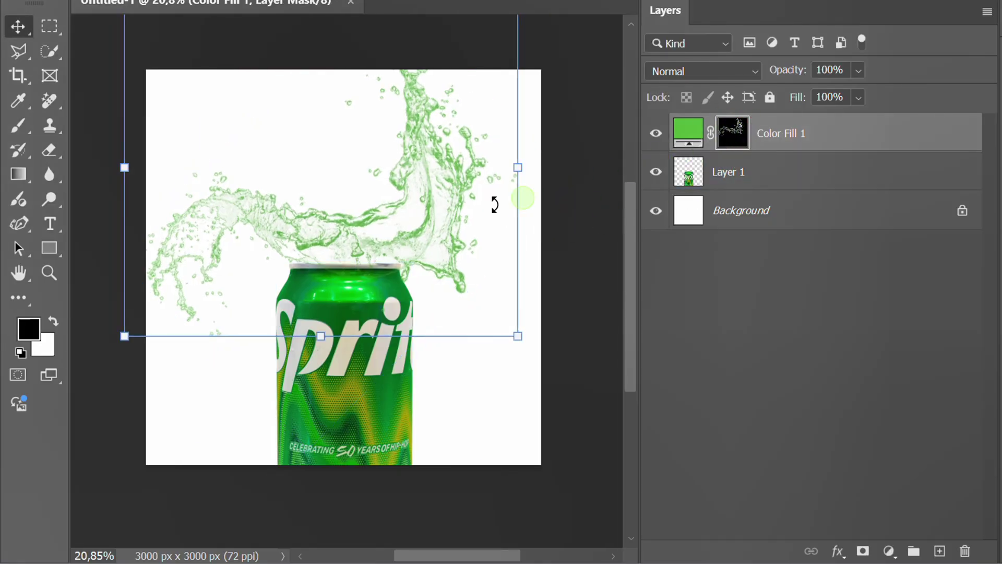
Step: Paint out the stray green splash over the can's top rim on the Color Fill 1 mask
{"action": "left_click", "coordinate": [15, 126]}
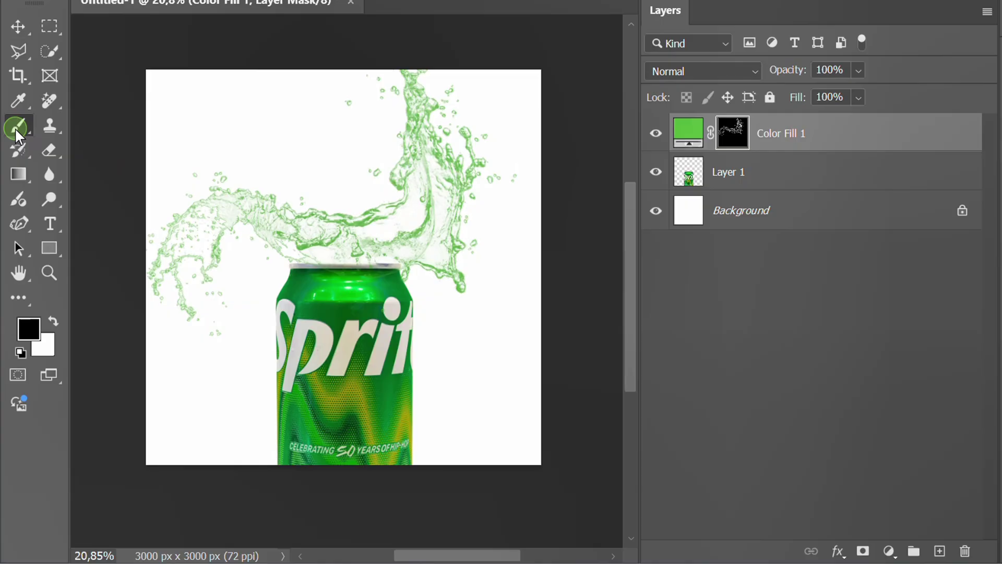
{"action": "scroll", "coordinate": [335, 312], "scroll_direction": "up", "scroll_amount": 3}
{"action": "scroll", "coordinate": [337, 290], "scroll_direction": "up", "scroll_amount": 2}
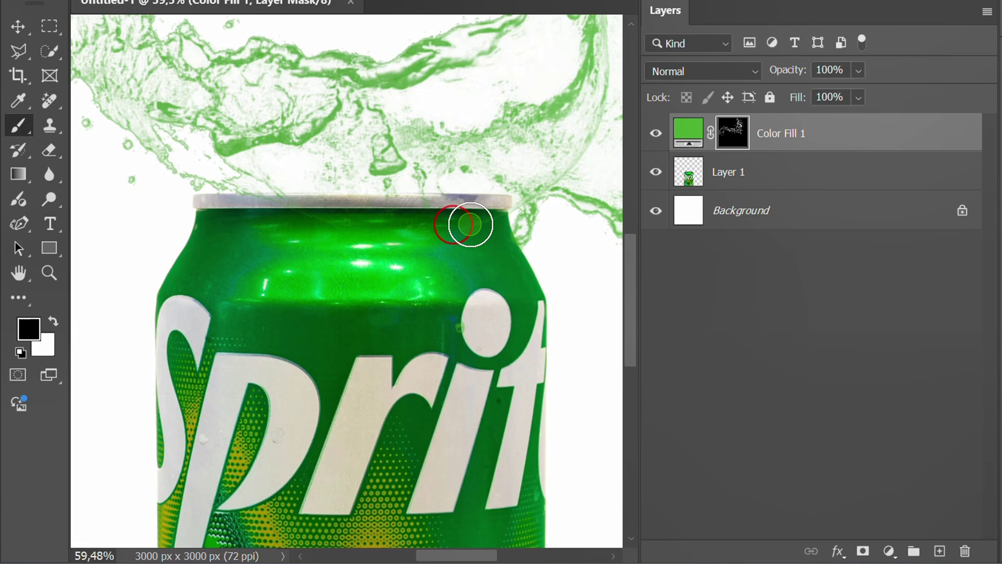
{"action": "left_click", "coordinate": [496, 215]}
{"action": "scroll", "coordinate": [386, 215], "scroll_direction": "down", "scroll_amount": 5}
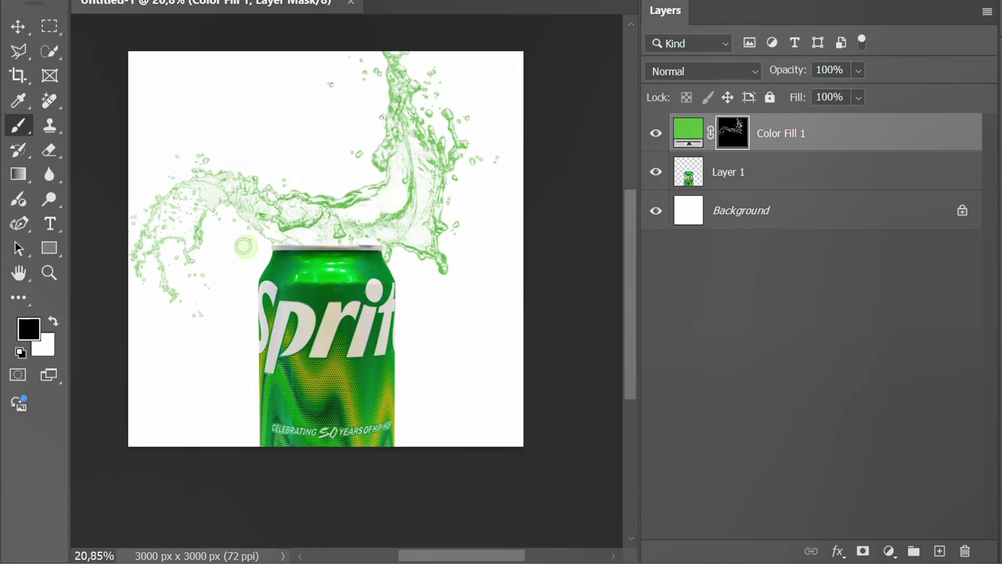
{"action": "left_click", "coordinate": [16, 25]}
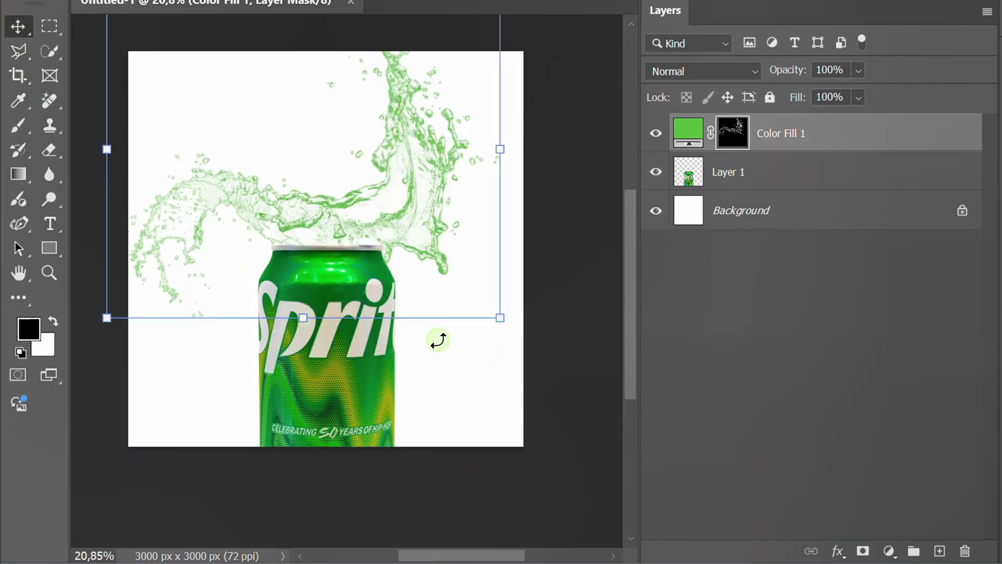
{"action": "key", "text": "space"}
{"action": "left_click_drag", "start_coordinate": [438, 340], "coordinate": [454, 368]}
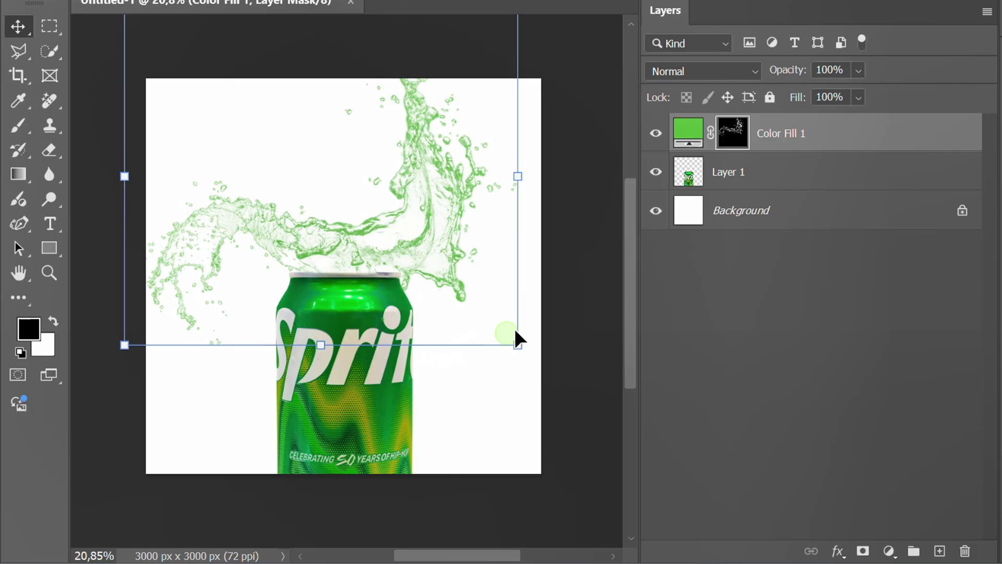
Step: Duplicate the Color Fill 1 splash layer with Ctrl+J and adjust the duplicate's opacity
{"action": "left_click", "coordinate": [832, 160]}
{"action": "left_click", "coordinate": [842, 134]}
{"action": "key", "text": "ctrl+j"}
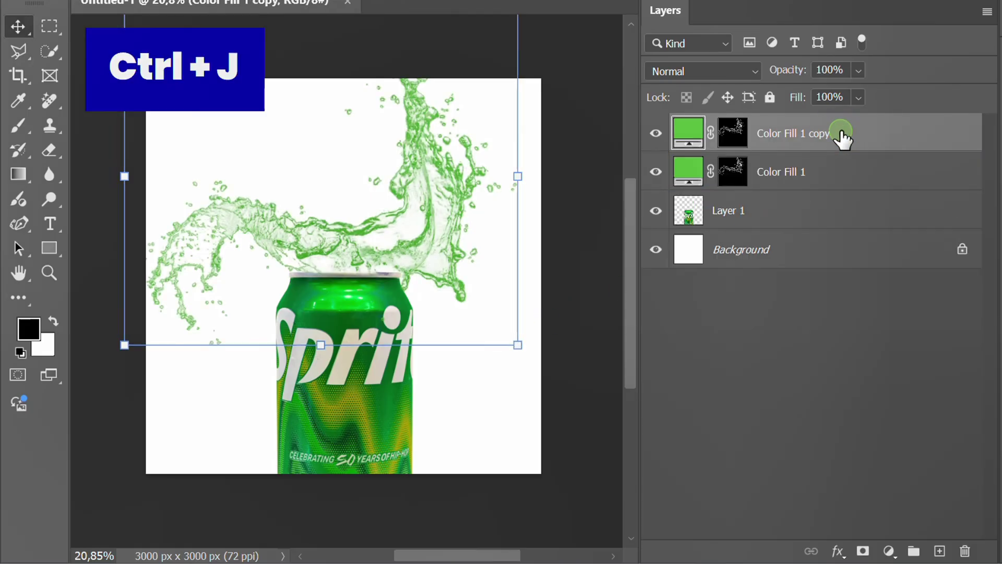
{"action": "left_click", "coordinate": [832, 89]}
{"action": "type", "text": "50"}
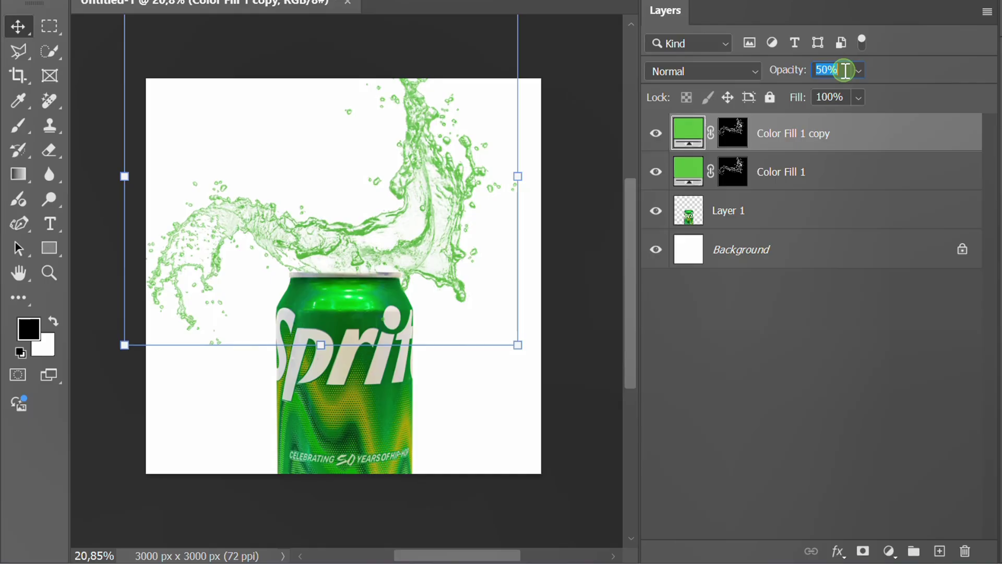
Step: Recolour the original Color Fill 1 to pale green 89d076
{"action": "left_click", "coordinate": [698, 179]}
{"action": "double_click", "coordinate": [690, 175]}
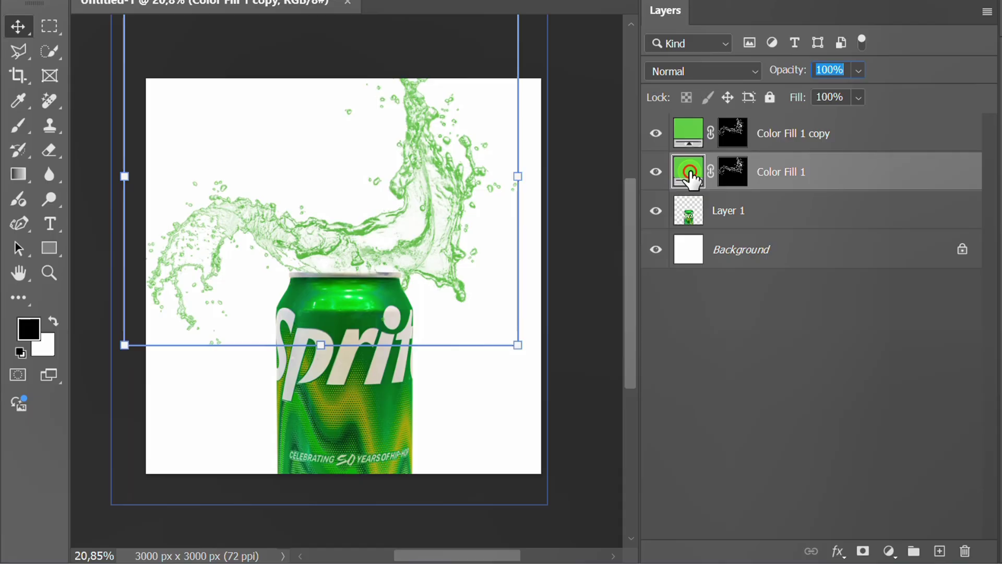
{"action": "left_click_drag", "start_coordinate": [660, 99], "coordinate": [645, 93]}
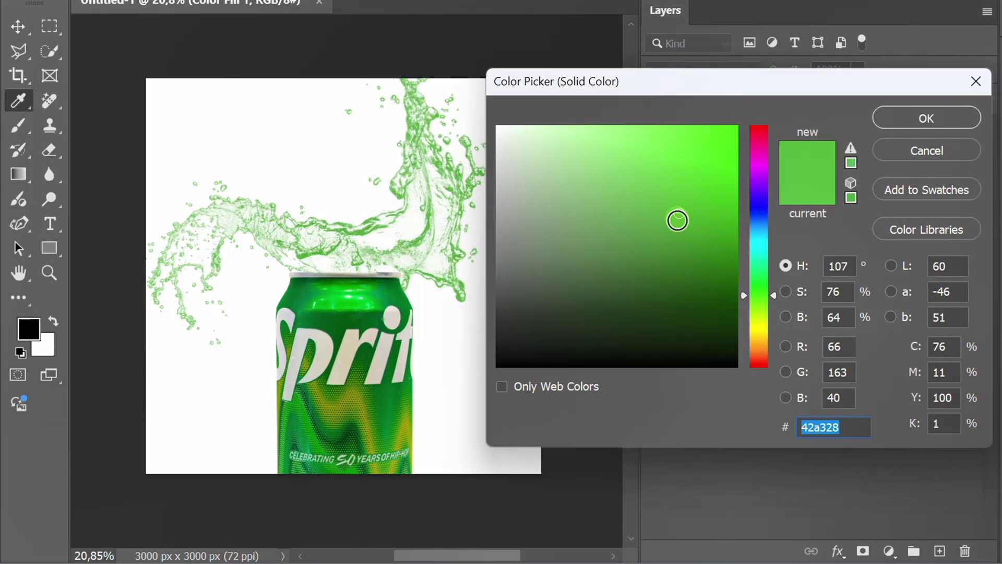
{"action": "mouse_move", "coordinate": [677, 220]}
{"action": "left_mouse_down"}
{"action": "mouse_move", "coordinate": [644, 195]}
{"action": "mouse_move", "coordinate": [622, 202]}
{"action": "mouse_move", "coordinate": [612, 191]}
{"action": "mouse_move", "coordinate": [627, 182]}
{"action": "mouse_move", "coordinate": [599, 183]}
{"action": "mouse_move", "coordinate": [590, 169]}
{"action": "mouse_move", "coordinate": [616, 180]}
{"action": "mouse_move", "coordinate": [602, 171]}
{"action": "left_mouse_up"}
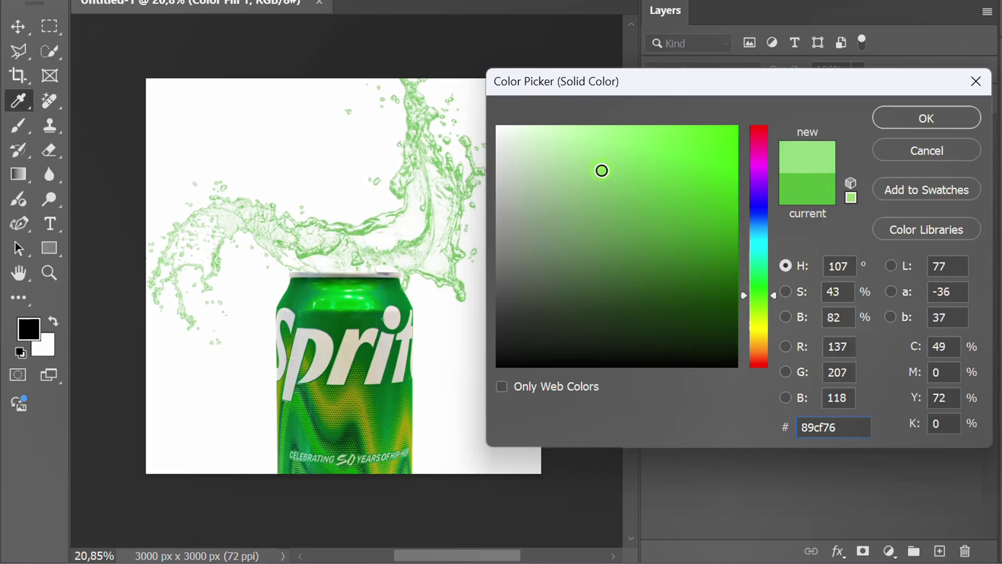
{"action": "left_click", "coordinate": [886, 129]}
{"action": "left_click", "coordinate": [736, 372]}
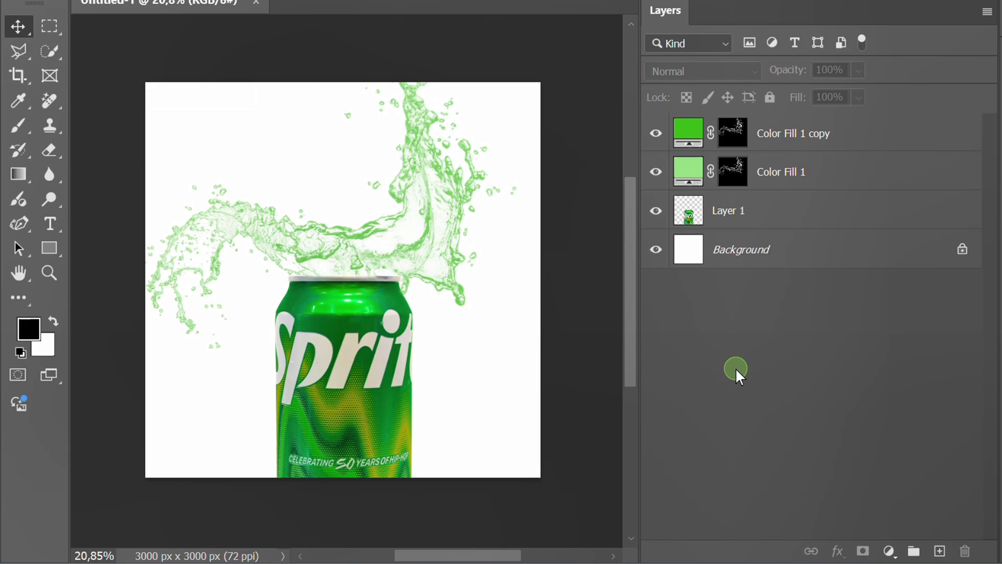